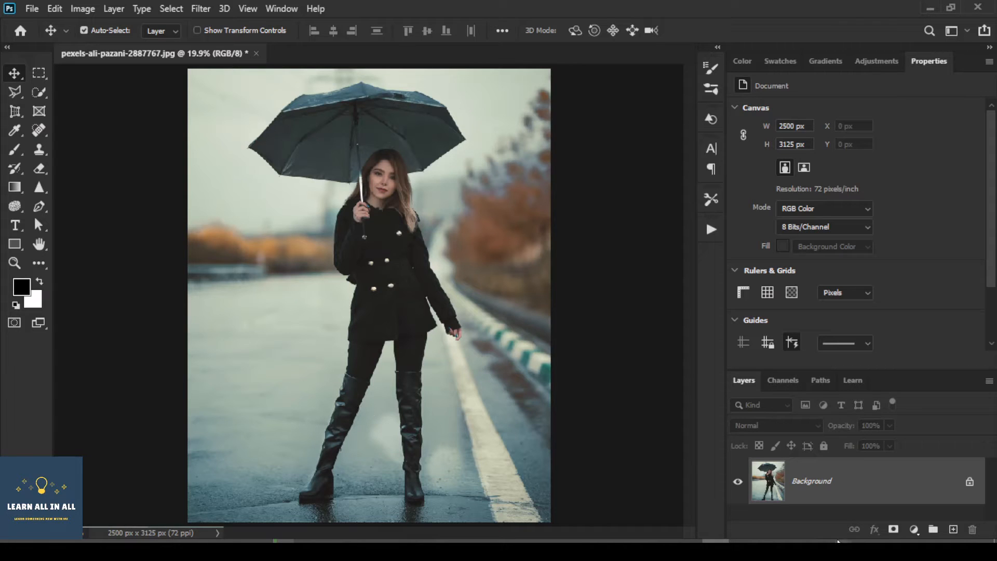
Step: Add a new layer filled with black and apply 67.82% Gaussian, monochromatic noise to it with Add Noise
click(953, 529)
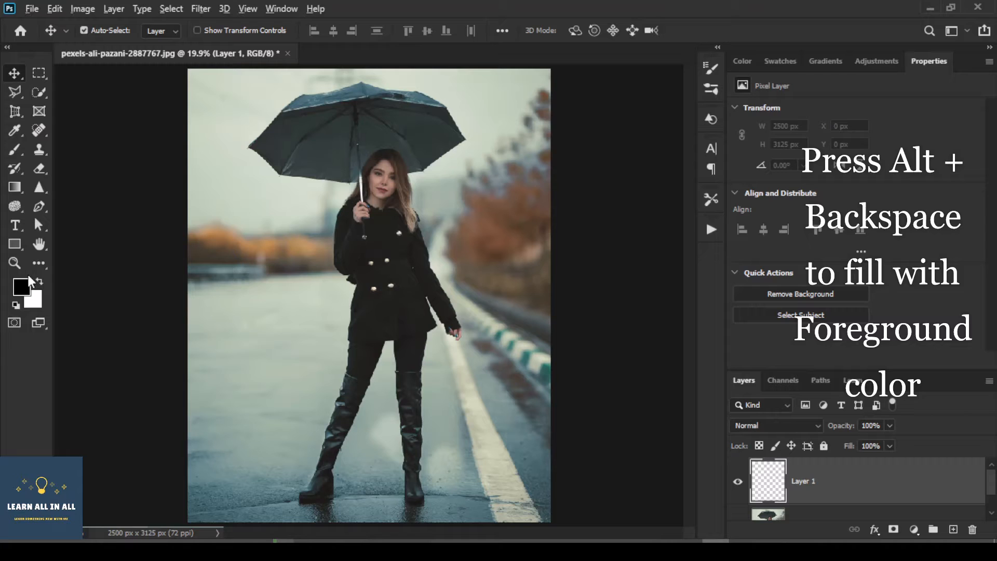
key(alt+BackSpace)
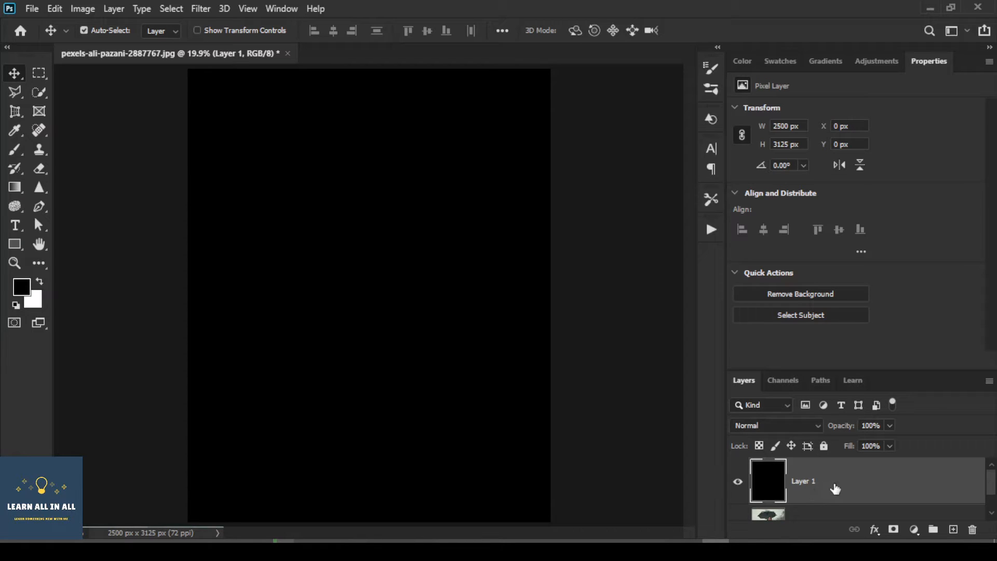
click(208, 6)
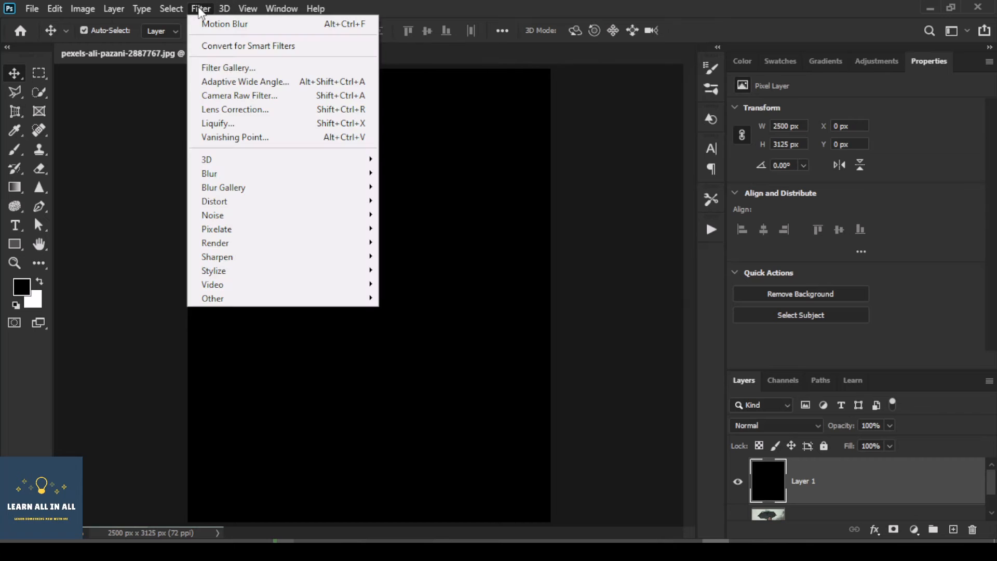
mouse_move(289, 219)
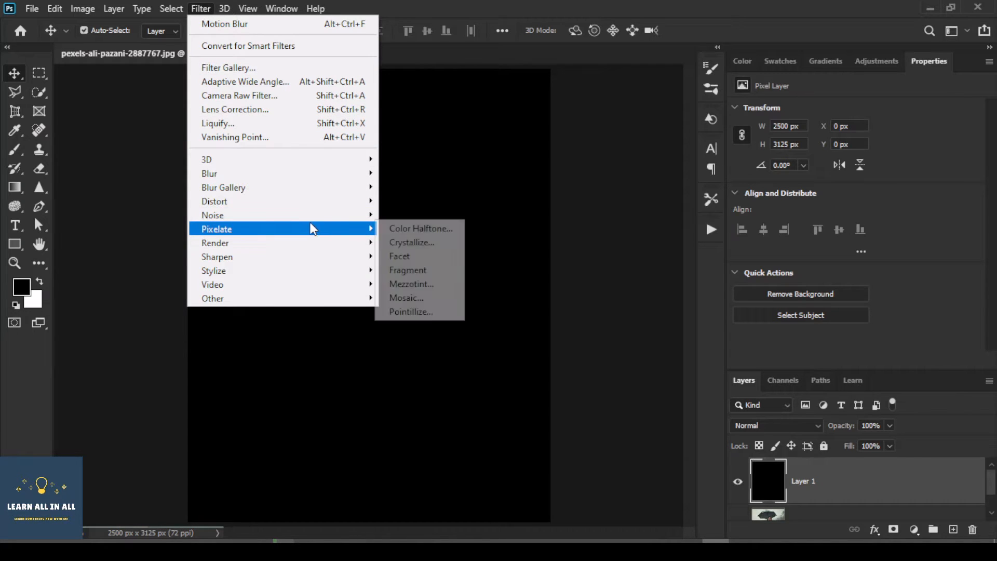
click(413, 213)
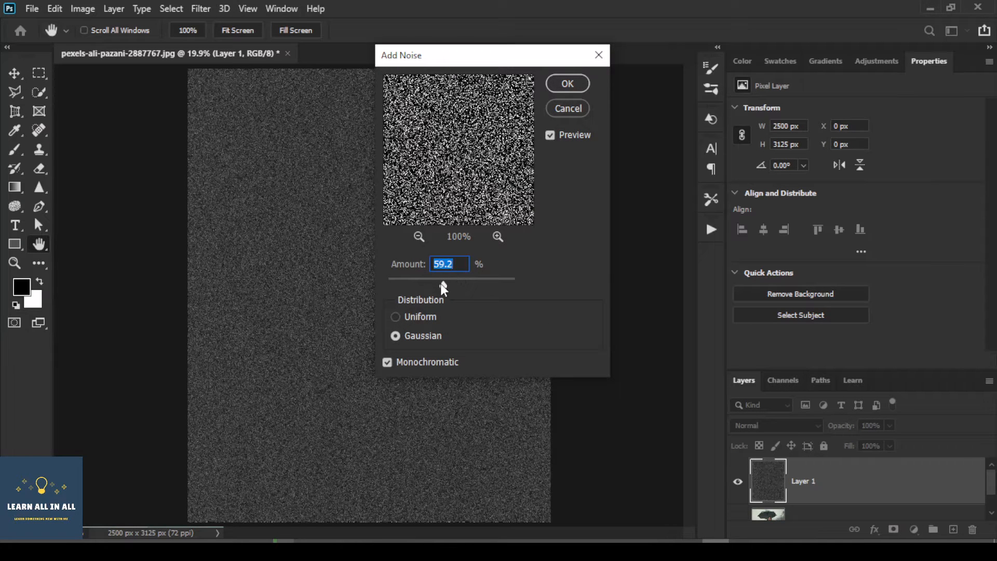
drag(443, 283, 448, 282)
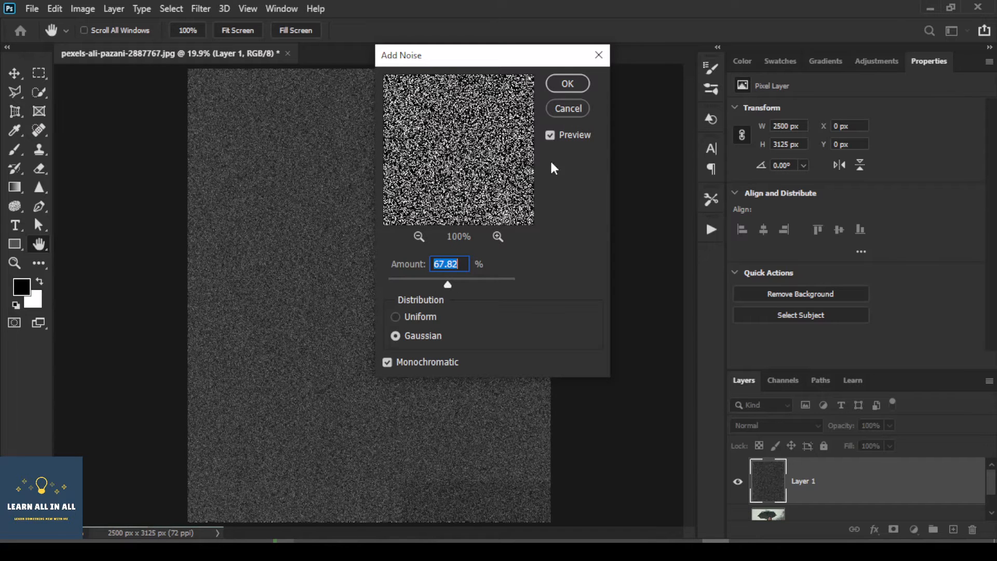
click(559, 84)
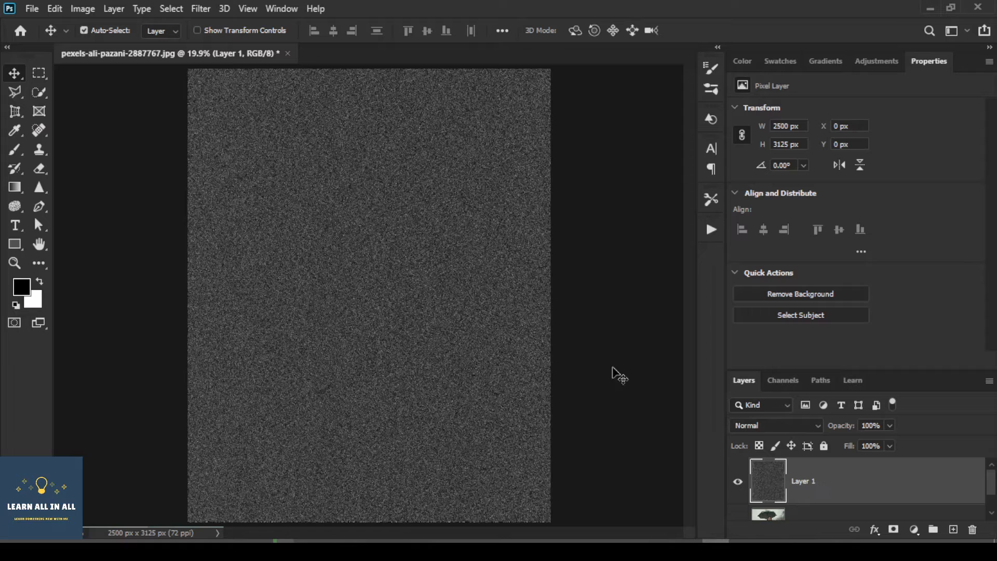
Step: Apply Motion Blur to the noise layer at an angle of -86° with a slightly increased distance
click(202, 9)
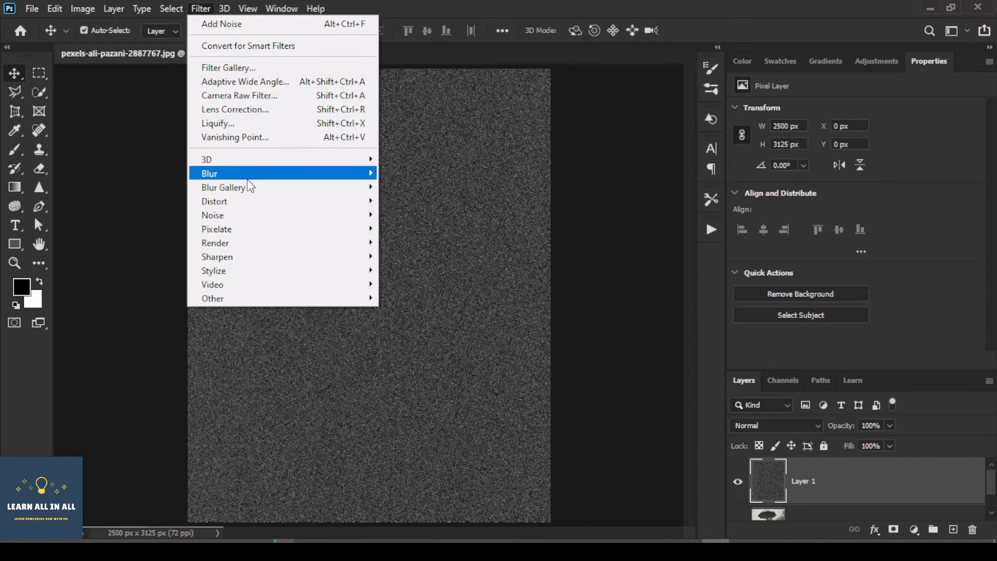
mouse_move(244, 173)
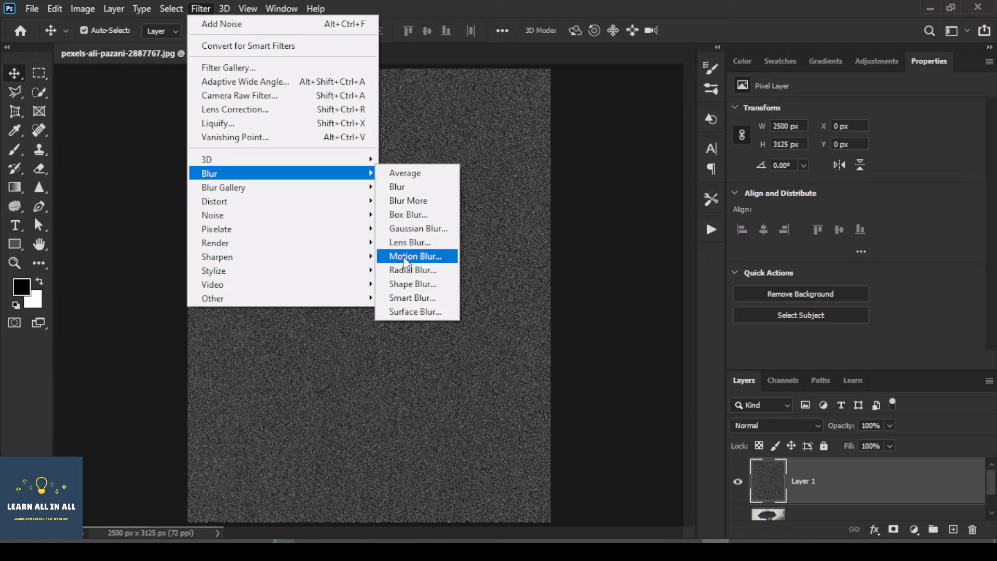
click(413, 256)
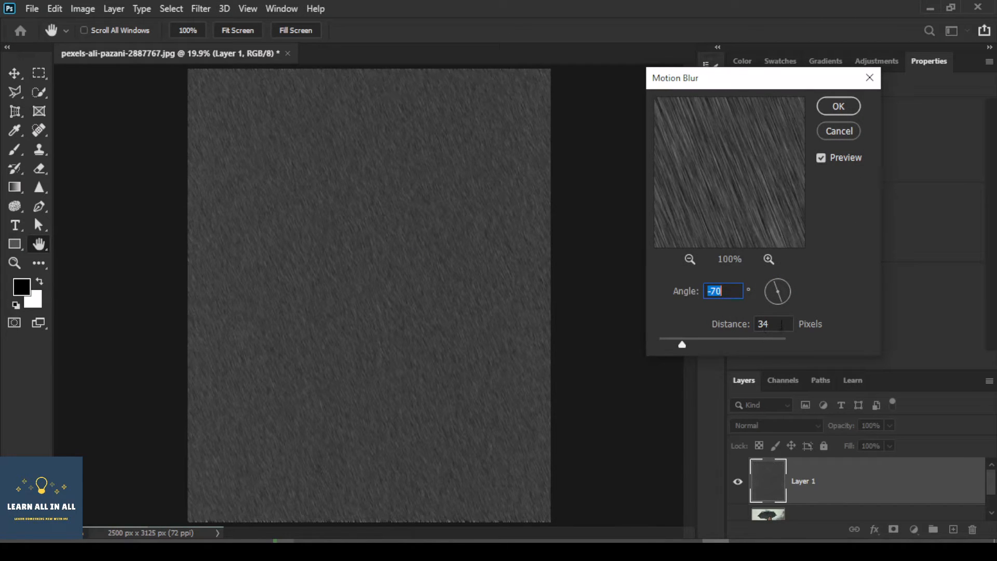
drag(781, 301, 778, 301)
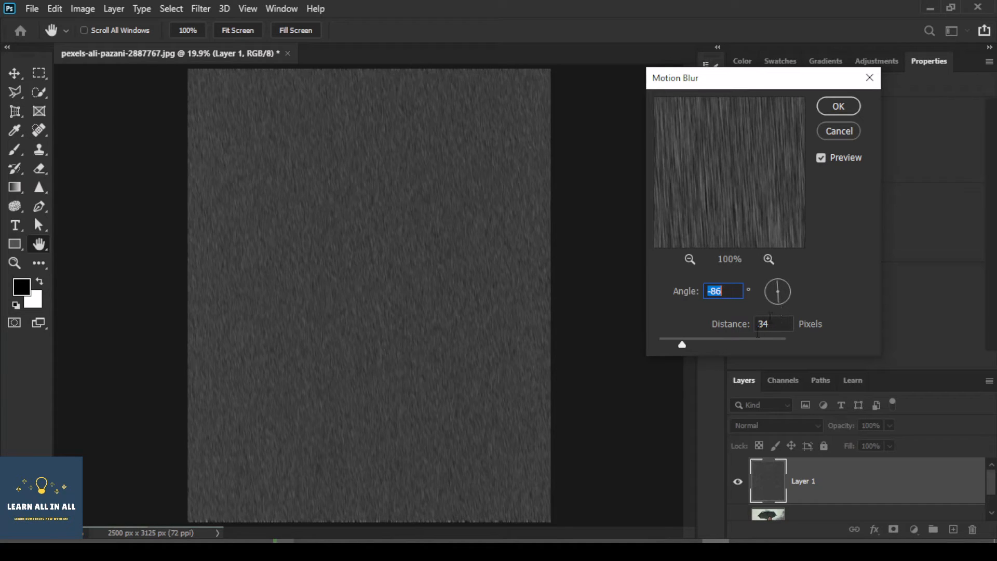
drag(679, 343, 686, 343)
click(838, 107)
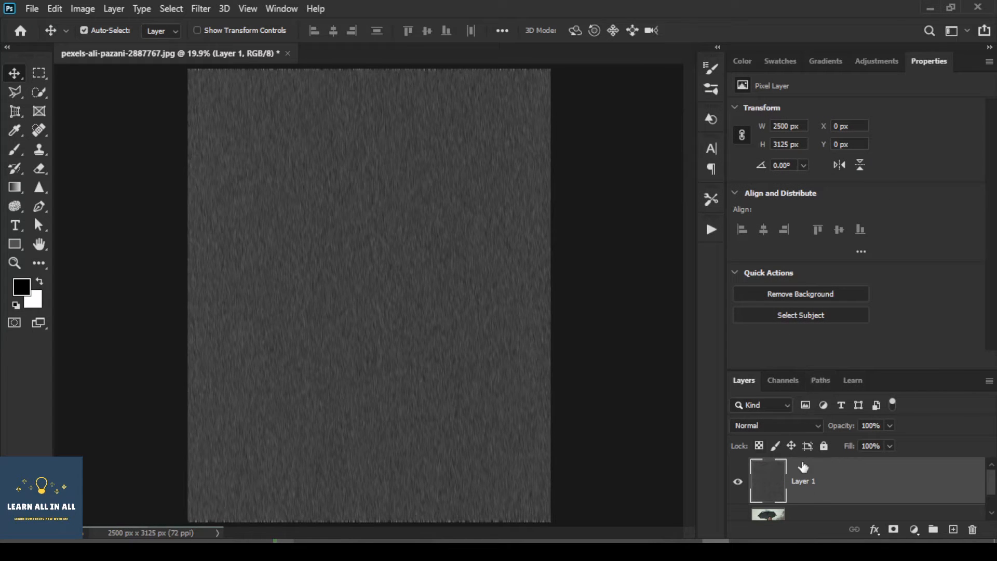
Step: Set the blurred noise layer's blend mode to Screen and add a layer mask to it
click(780, 427)
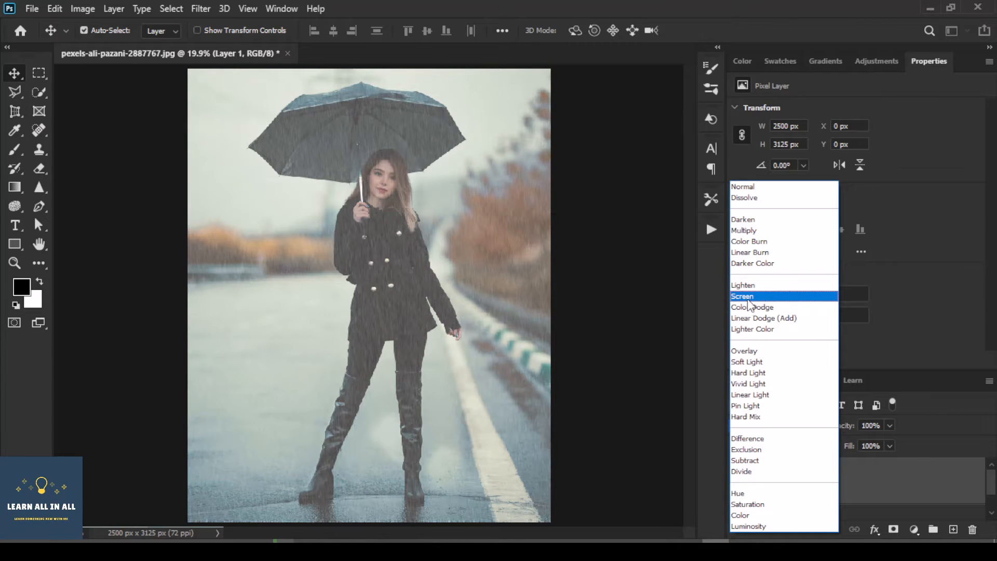
click(757, 297)
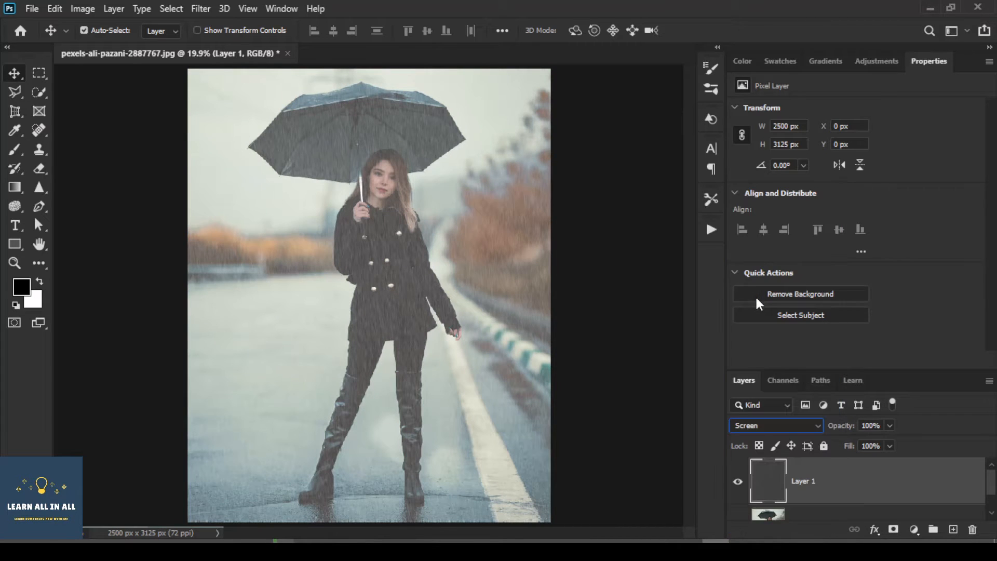
click(894, 529)
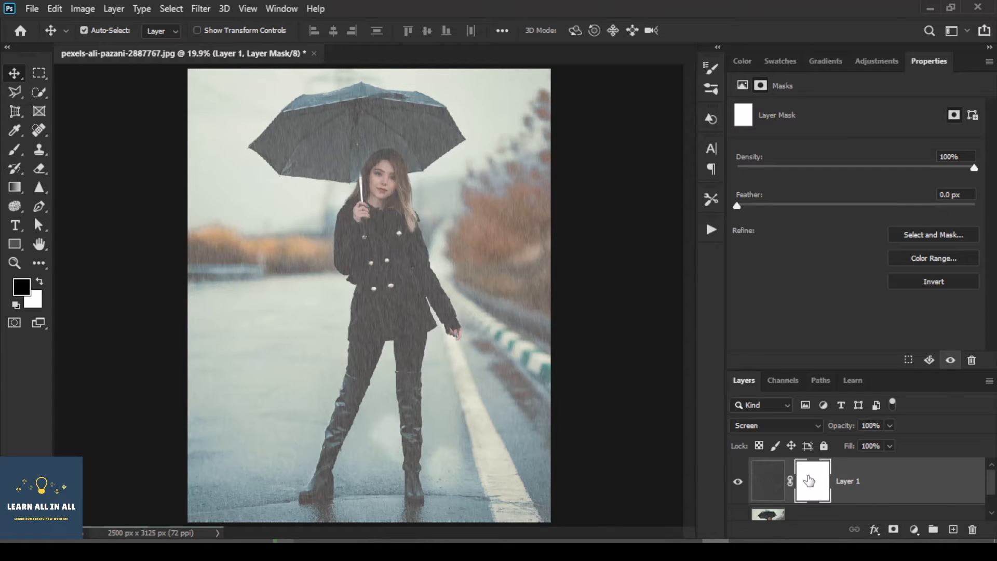
Step: Paint black on the rain layer's mask with a soft brush to clear the rain from the woman and the umbrella
click(16, 151)
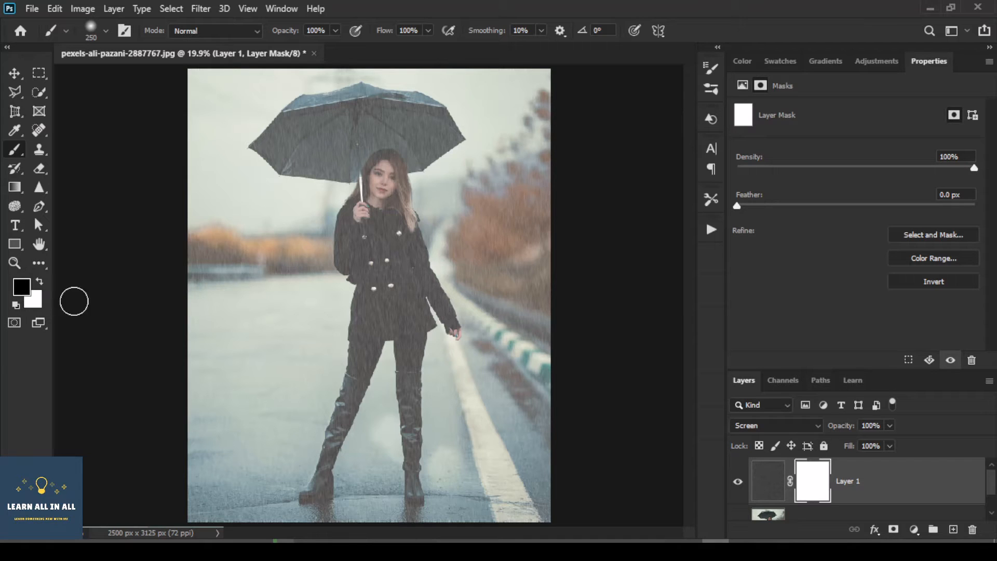
mouse_move(385, 166)
mouse_down()
mouse_move(382, 193)
mouse_move(371, 194)
mouse_move(379, 169)
mouse_up()
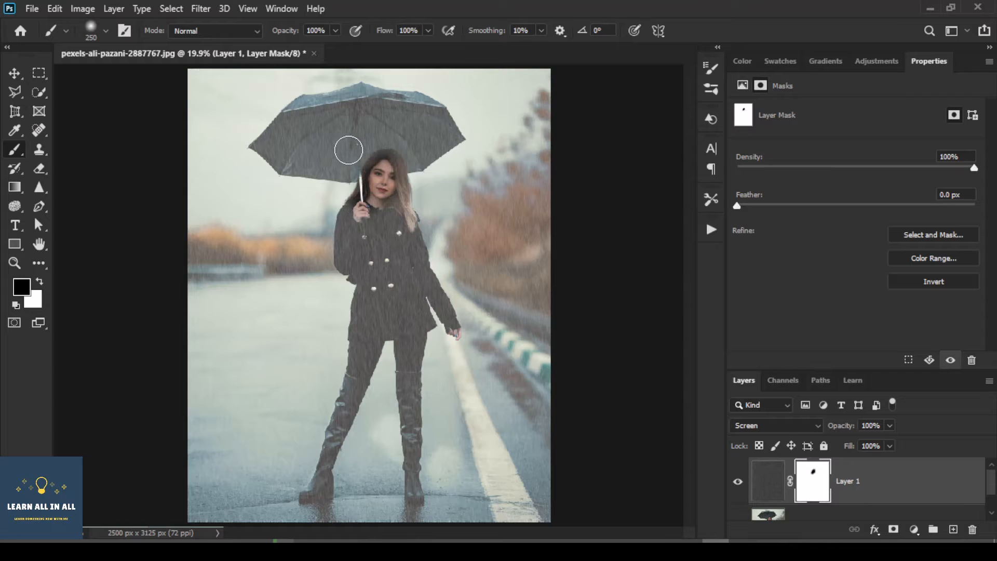
mouse_move(348, 127)
mouse_down()
mouse_move(313, 127)
mouse_move(352, 117)
mouse_move(274, 141)
mouse_move(308, 151)
mouse_move(386, 143)
mouse_move(361, 129)
mouse_move(380, 113)
mouse_move(420, 130)
mouse_move(319, 156)
mouse_move(379, 158)
mouse_move(412, 139)
mouse_move(411, 124)
mouse_move(438, 138)
mouse_move(417, 156)
mouse_move(373, 164)
mouse_move(277, 154)
mouse_move(313, 134)
mouse_move(380, 123)
mouse_move(436, 130)
mouse_move(388, 160)
mouse_move(382, 201)
mouse_move(369, 196)
mouse_move(359, 251)
mouse_move(352, 223)
mouse_move(348, 255)
mouse_move(382, 303)
mouse_move(389, 234)
mouse_move(408, 285)
mouse_move(401, 243)
mouse_move(409, 268)
mouse_move(397, 224)
mouse_move(405, 328)
mouse_move(398, 302)
mouse_move(374, 359)
mouse_move(373, 312)
mouse_move(359, 354)
mouse_move(369, 263)
mouse_move(359, 240)
mouse_move(400, 287)
mouse_move(413, 273)
mouse_move(423, 289)
mouse_move(418, 385)
mouse_move(405, 376)
mouse_move(403, 481)
mouse_up()
key(bracketright)
key(bracketright)
key(bracketleft)
key(bracketleft)
key(bracketleft)
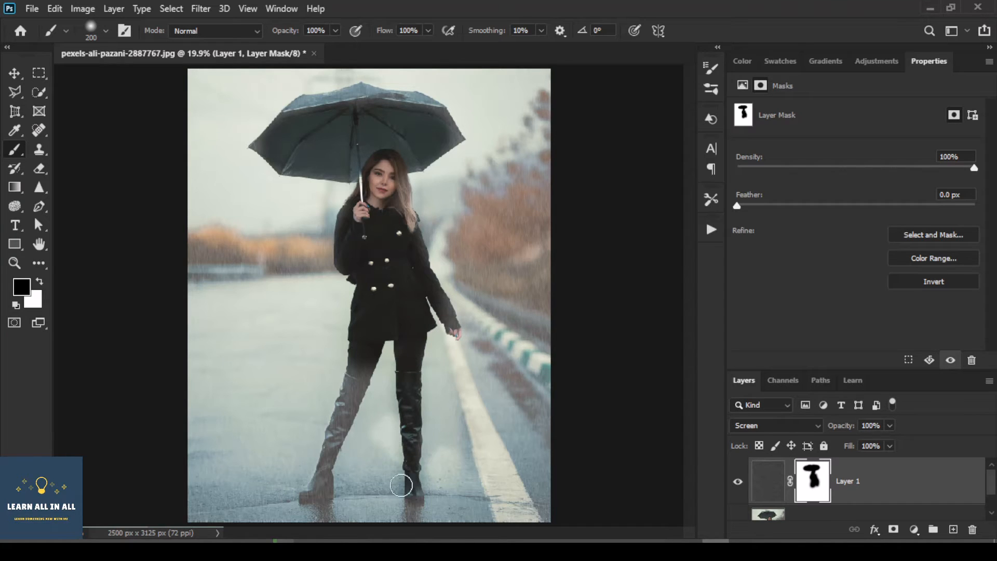
mouse_move(354, 379)
mouse_down()
mouse_move(340, 435)
mouse_move(356, 369)
mouse_move(326, 481)
mouse_up()
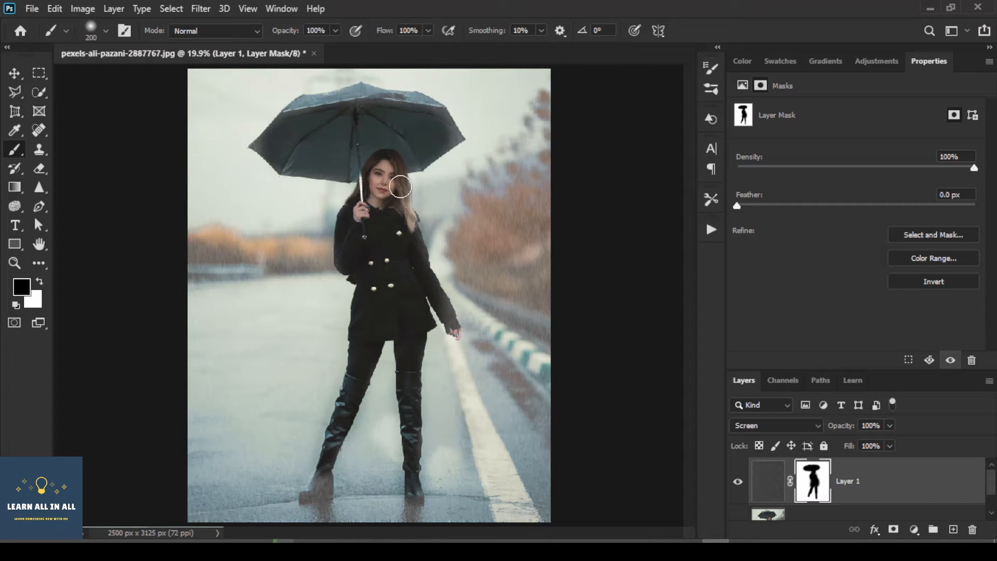
drag(401, 186, 419, 232)
Step: Paint white on the rain layer's mask beside the woman's hair and shoulder to restore the rain in the background
scroll(418, 232, up, 5)
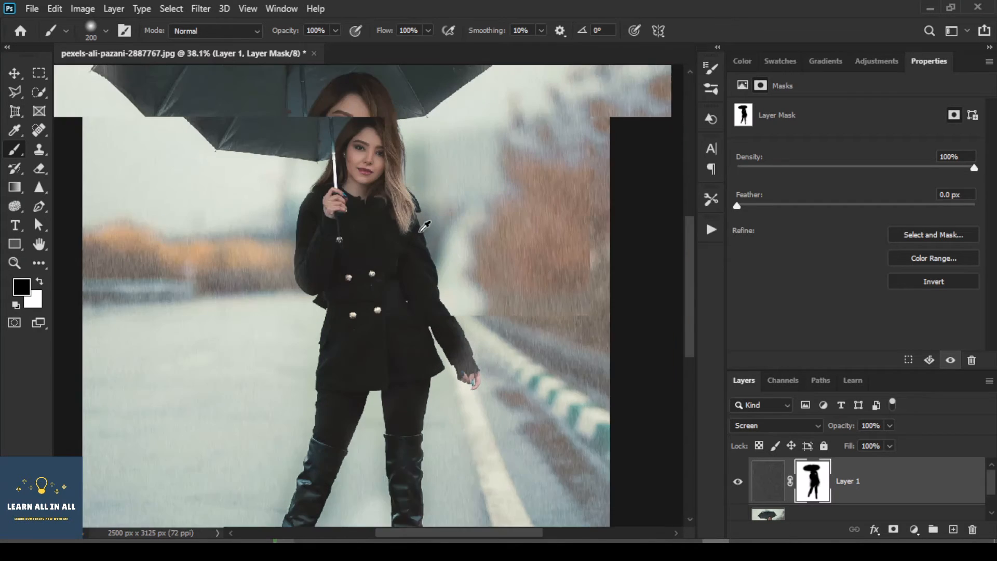
key(x)
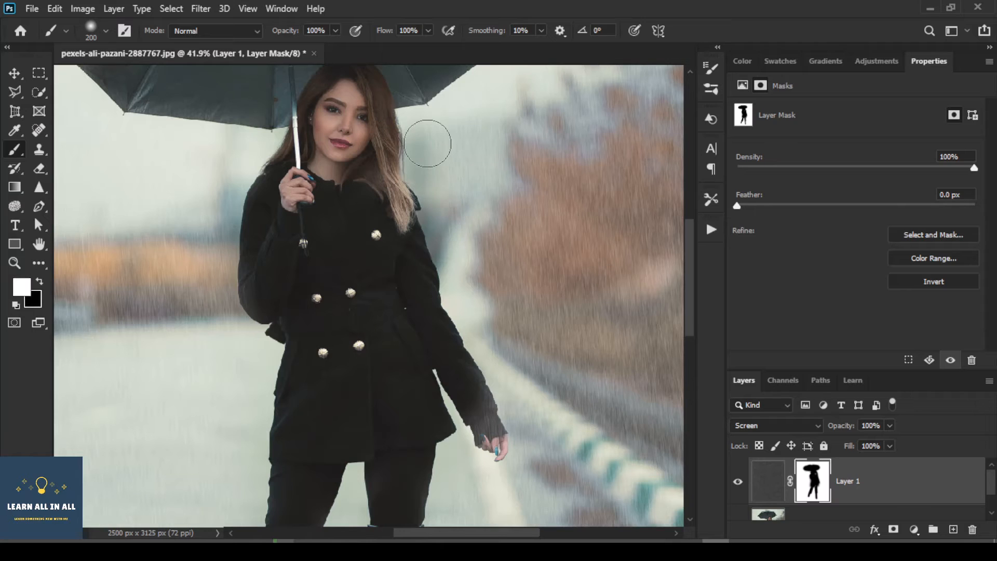
drag(427, 144, 463, 237)
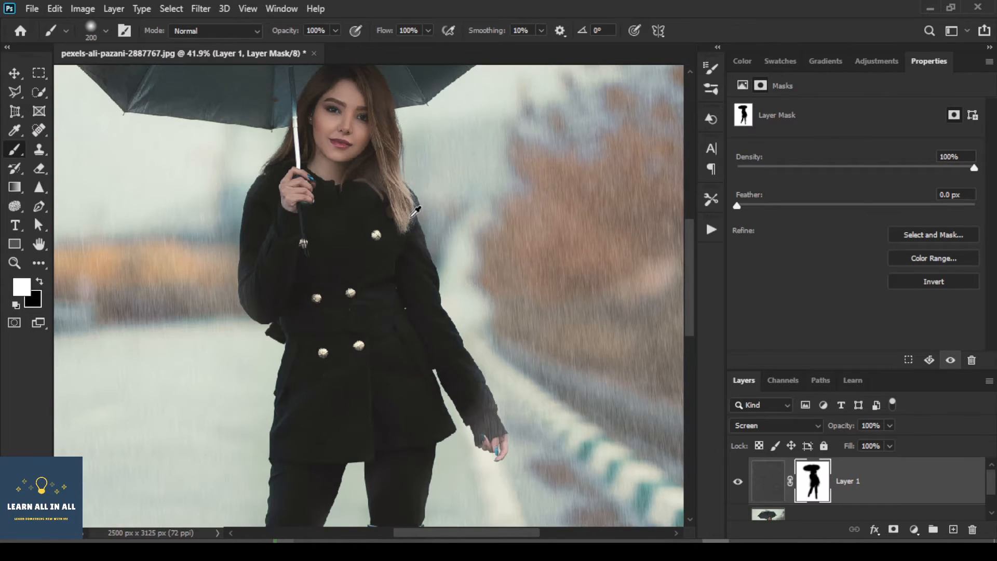
scroll(463, 237, down, 4)
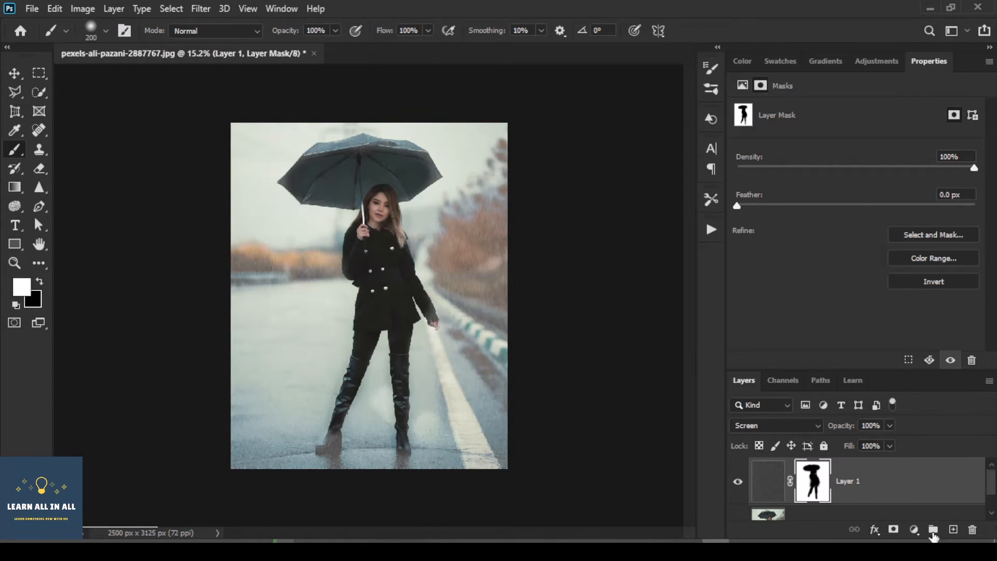
Step: Add a Levels adjustment clipped to the rain layer, with the black input level at 59 and the white at 158
click(917, 533)
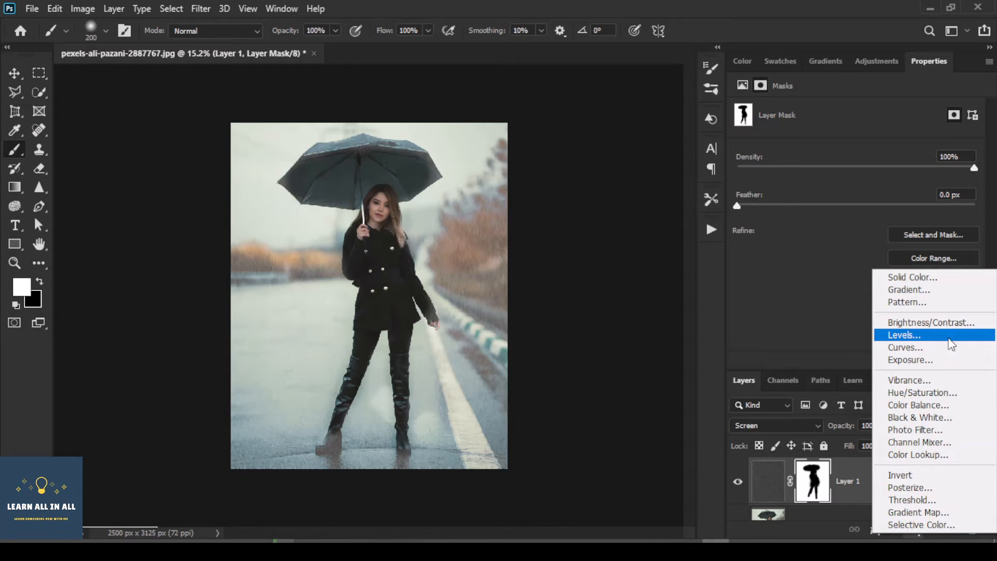
click(908, 336)
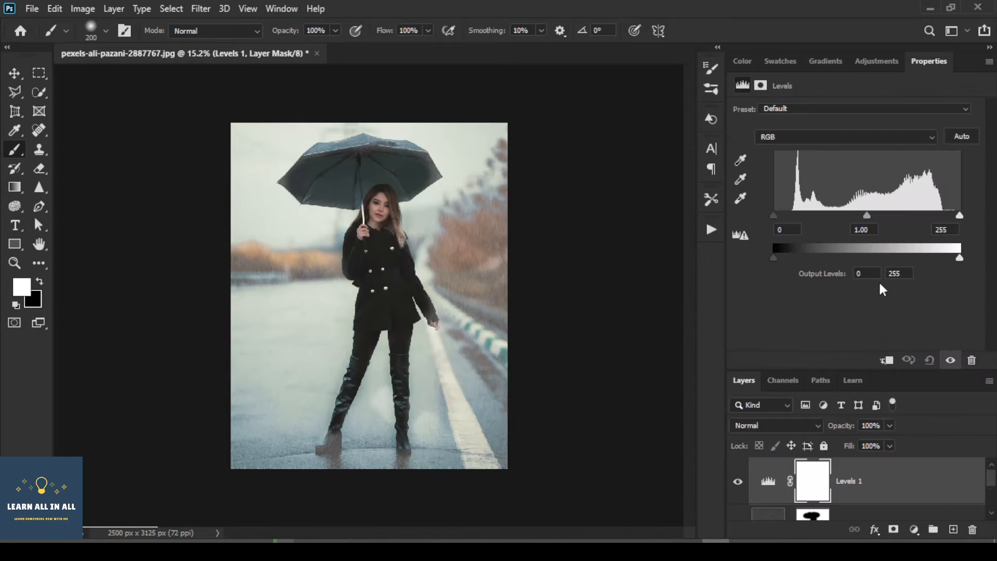
click(886, 360)
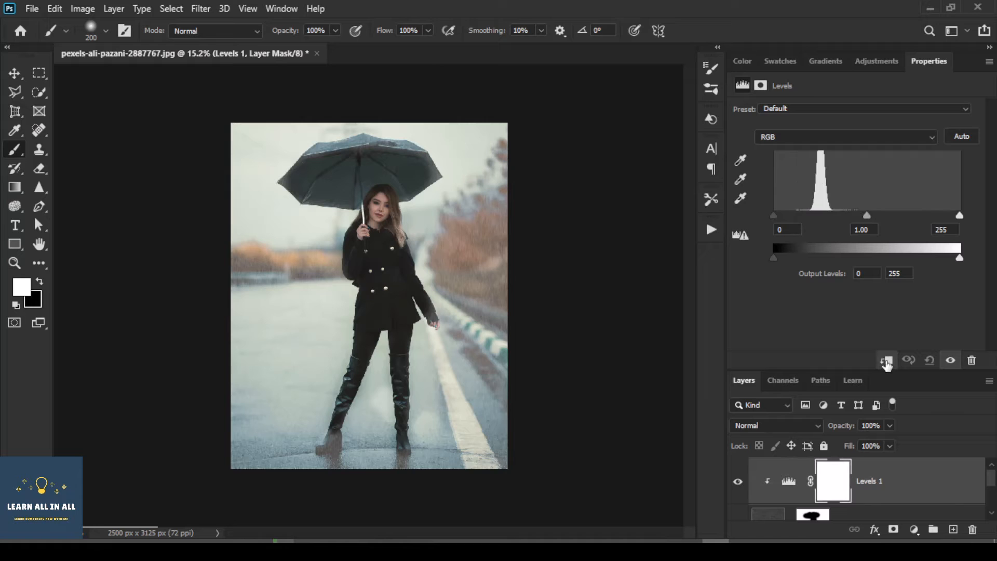
drag(776, 216, 818, 217)
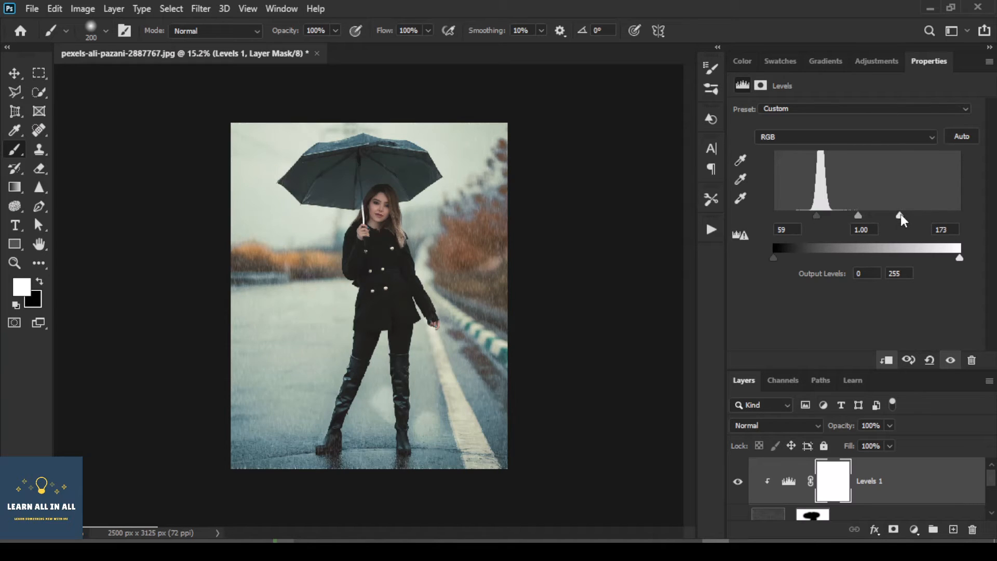
drag(902, 215, 890, 215)
mouse_move(887, 215)
mouse_down()
mouse_move(875, 215)
mouse_move(890, 214)
mouse_up()
Step: Reduce the opacity of the rain layer, Layer 1, to 80%
scroll(915, 493, down, 1)
scroll(904, 494, up, 1)
scroll(892, 494, down, 1)
click(898, 491)
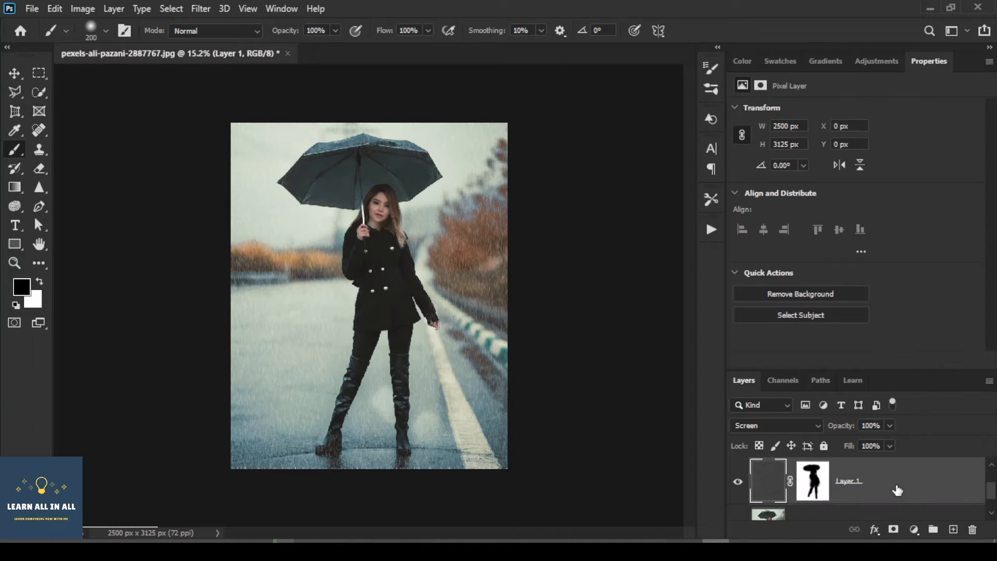
click(889, 425)
drag(887, 442, 873, 442)
Step: Add a black-filled new layer above the Levels adjustment and set its blend mode to Screen
scroll(898, 475, up, 1)
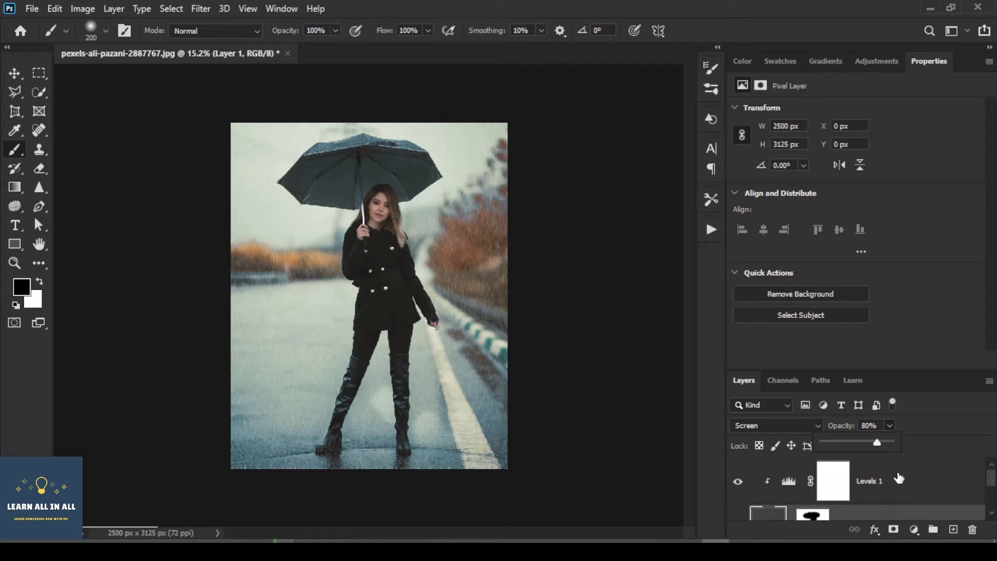
click(905, 481)
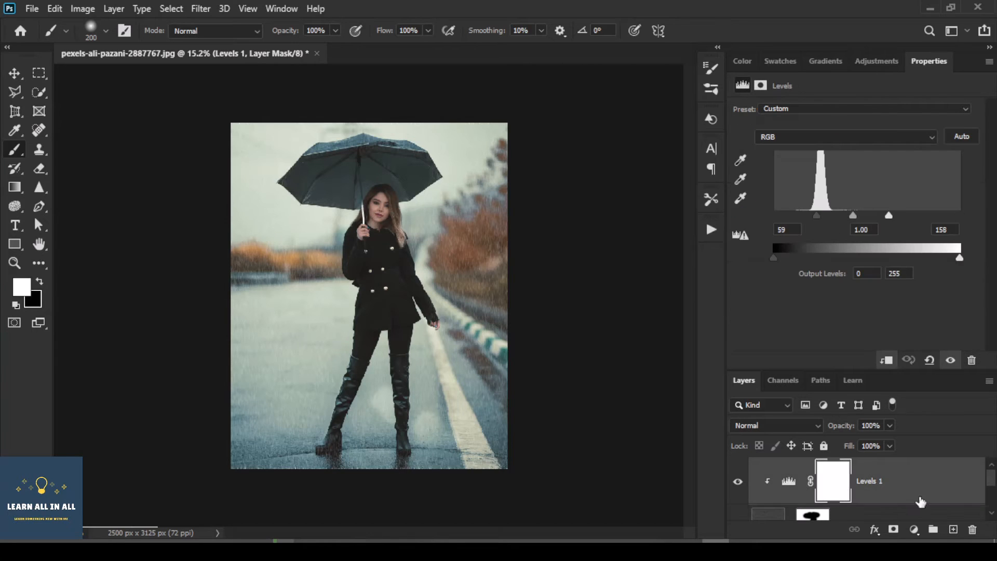
click(954, 530)
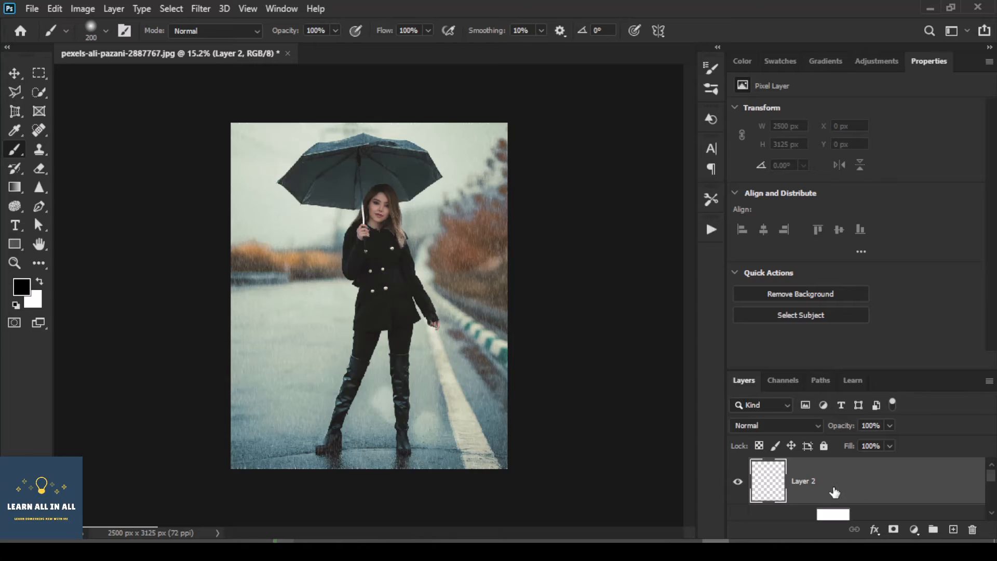
key(alt+BackSpace)
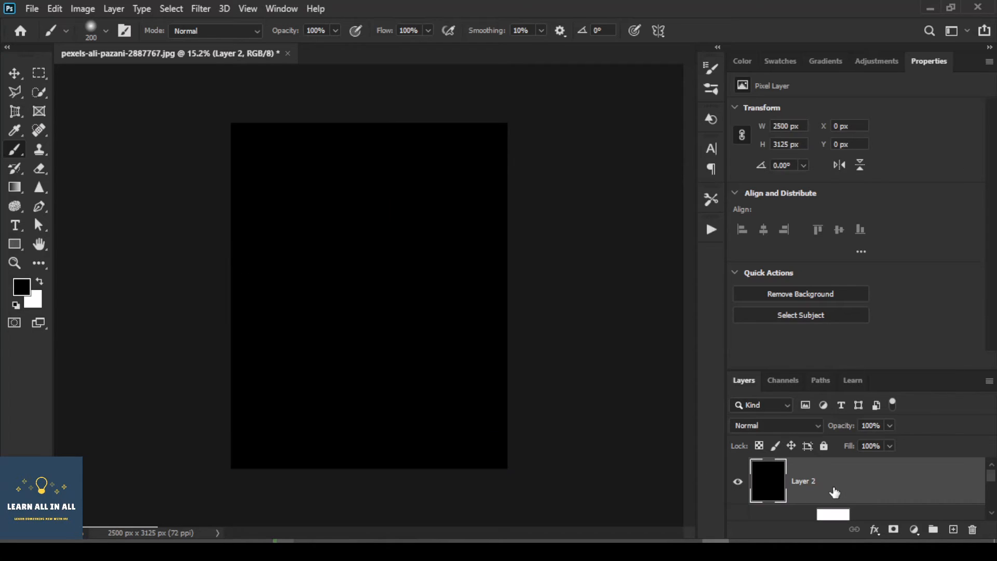
click(773, 426)
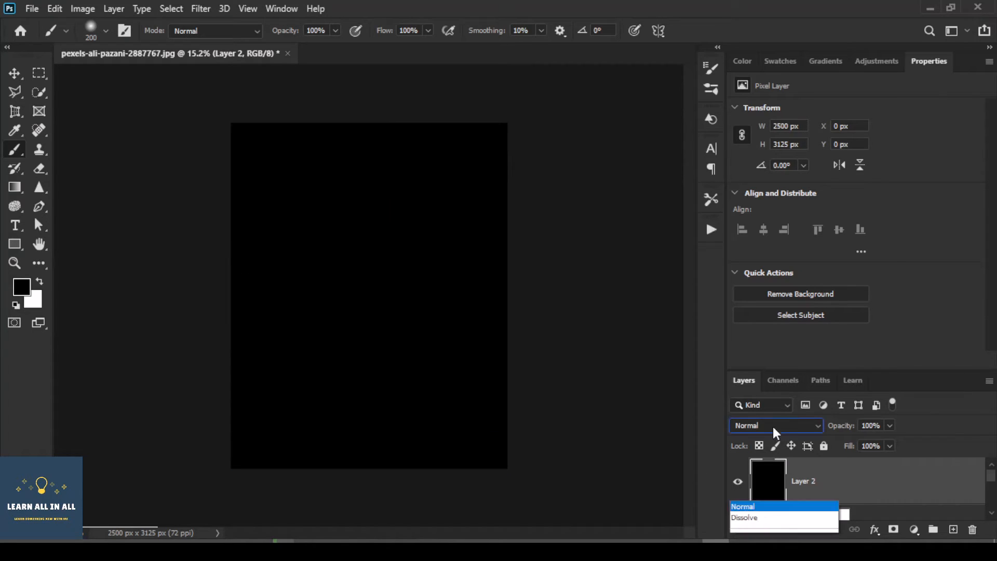
click(748, 297)
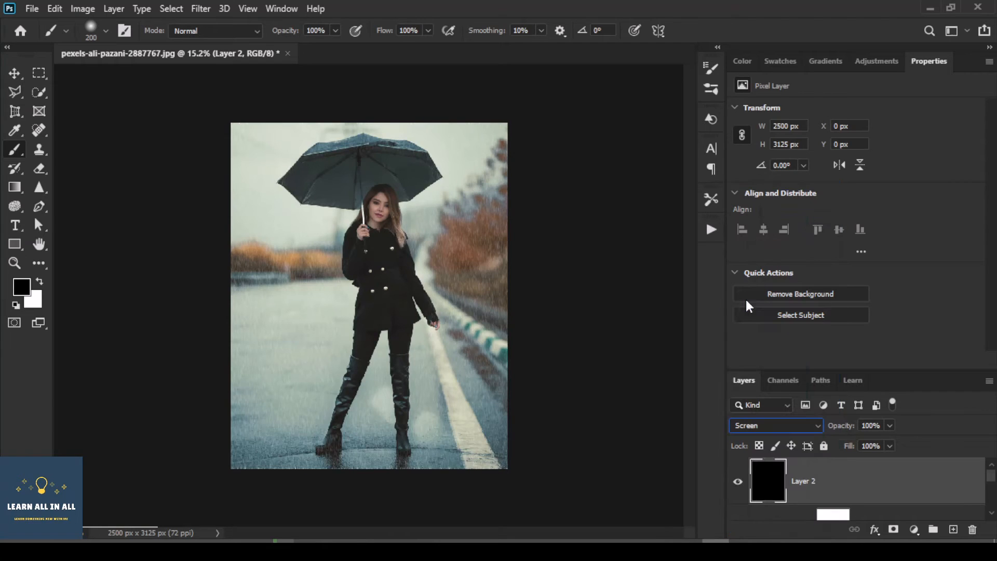
Step: Apply Add Noise to Layer 2 with an amount of 79.31%, Gaussian distribution and Monochromatic on
click(201, 8)
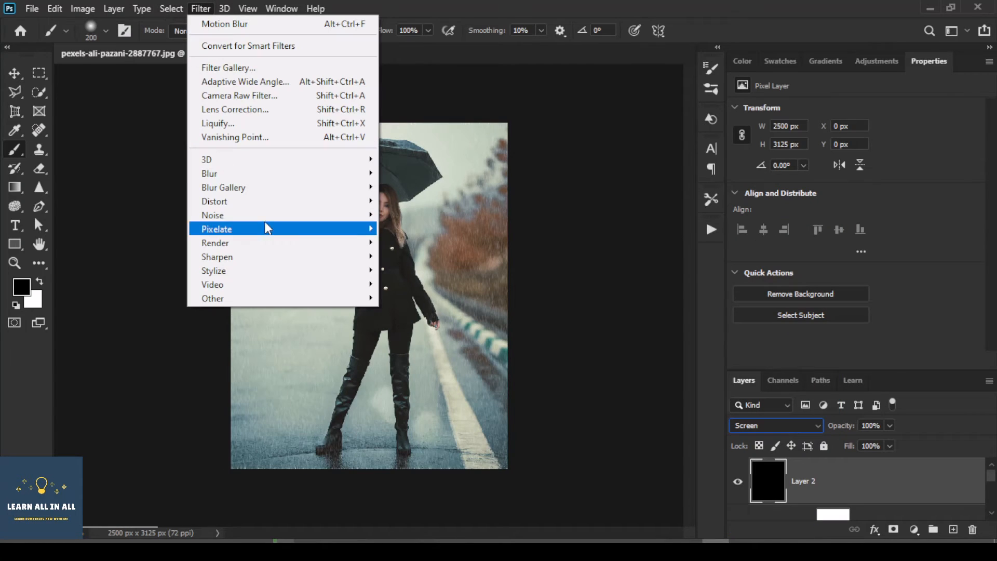
mouse_move(268, 209)
click(411, 213)
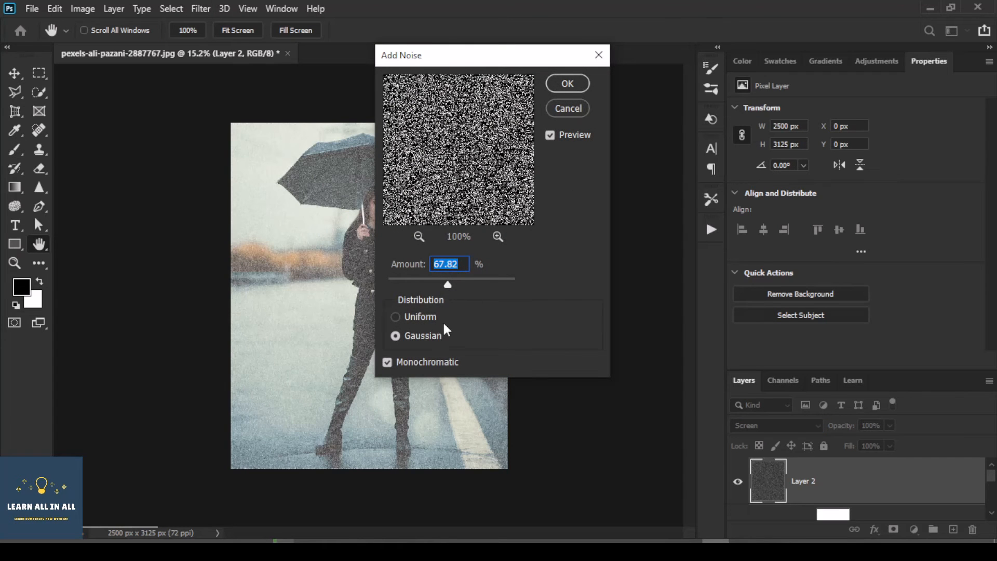
drag(453, 280, 454, 279)
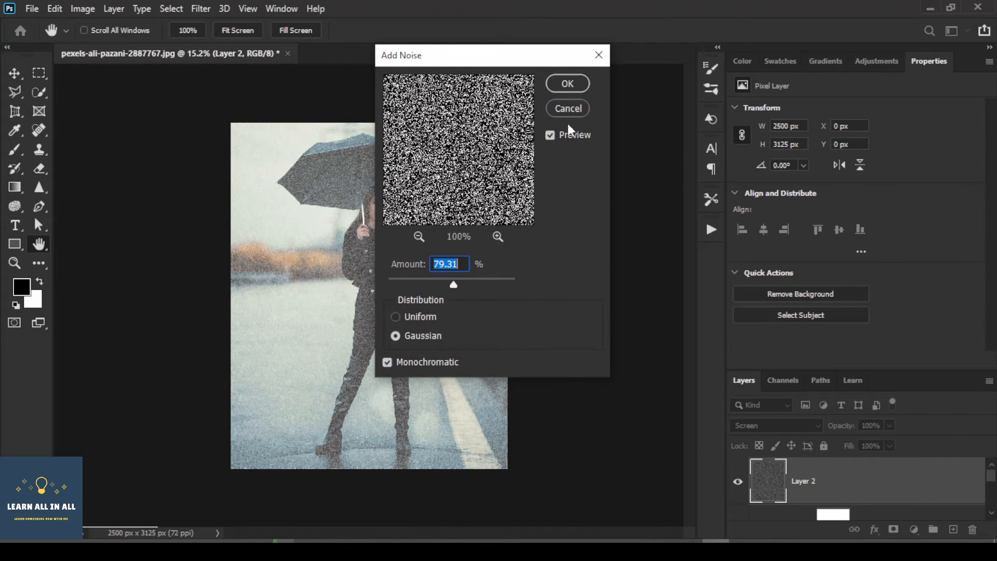
click(558, 87)
Step: Apply Motion Blur to the noise on Layer 2 with an angle of 77° and a slightly longer distance
click(200, 9)
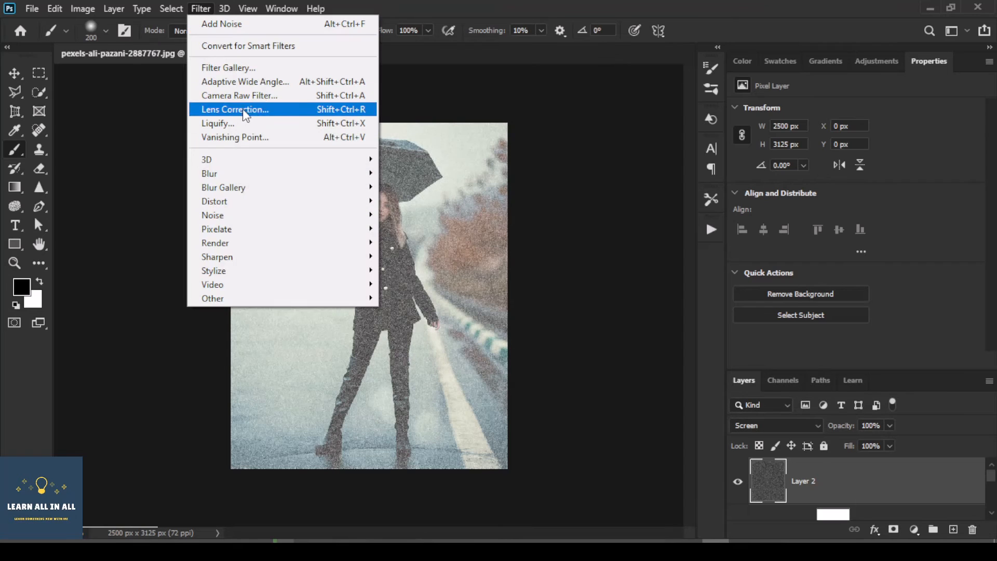
mouse_move(291, 183)
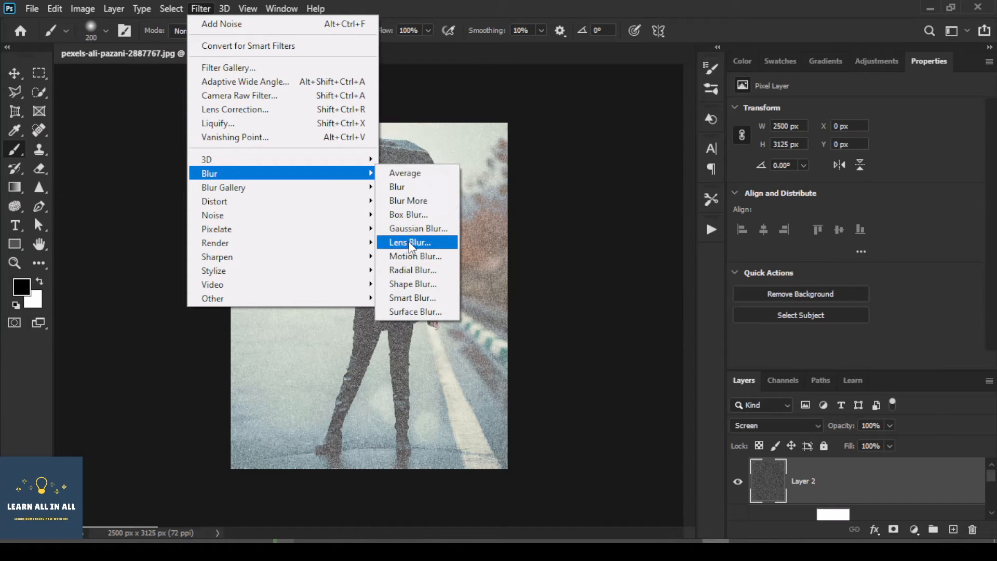
click(409, 257)
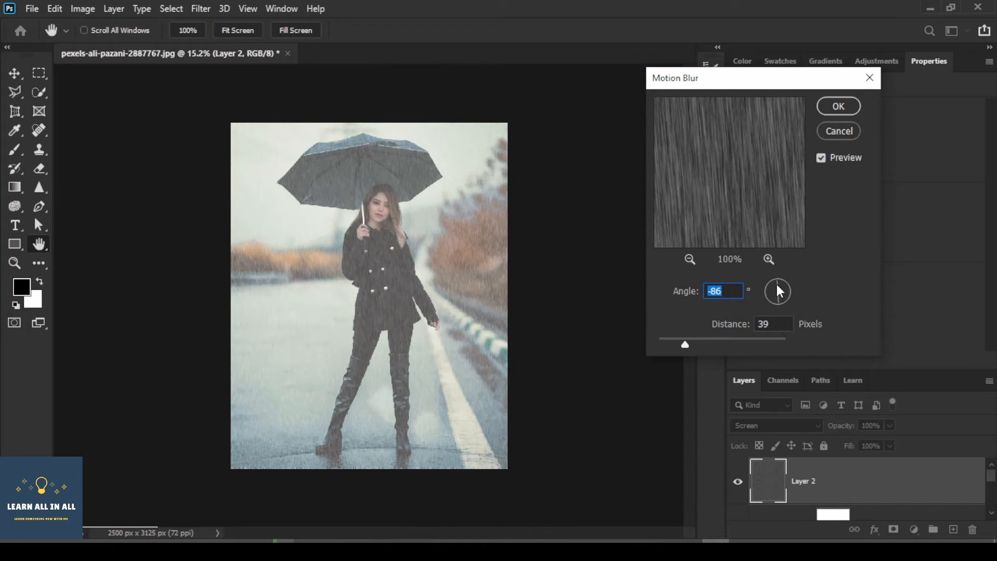
drag(777, 283, 780, 282)
key(Down)
key(Down)
key(Down)
key(Down)
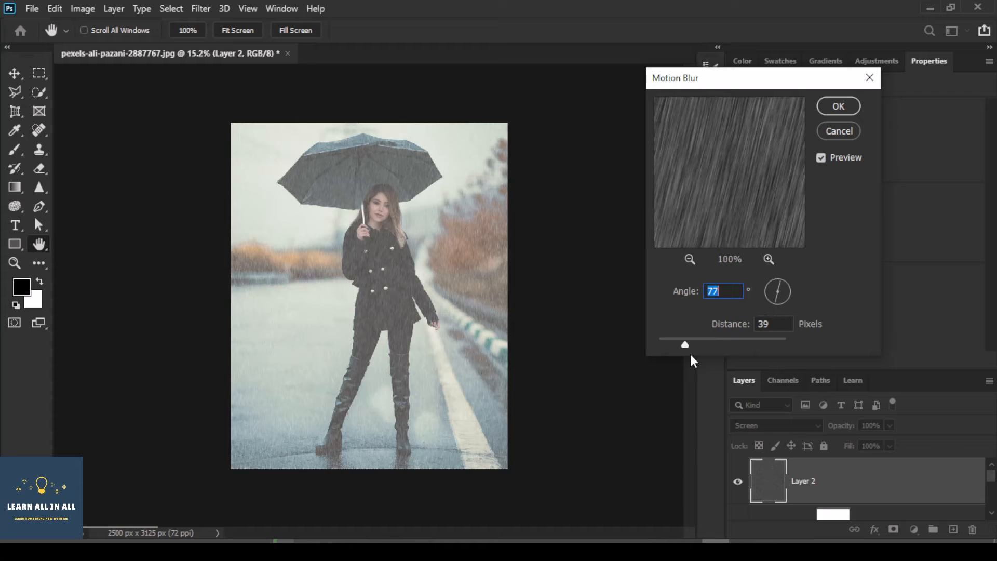
drag(685, 344, 691, 344)
click(839, 107)
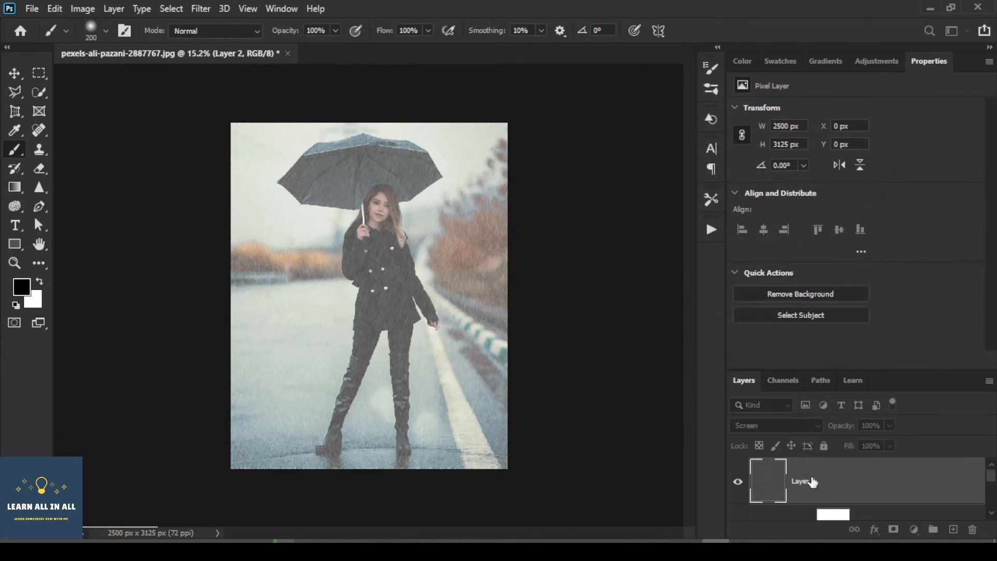
Step: Add a layer mask to Layer 2 and paint black on it over the woman's face, the umbrella's underside and her upper coat
click(893, 531)
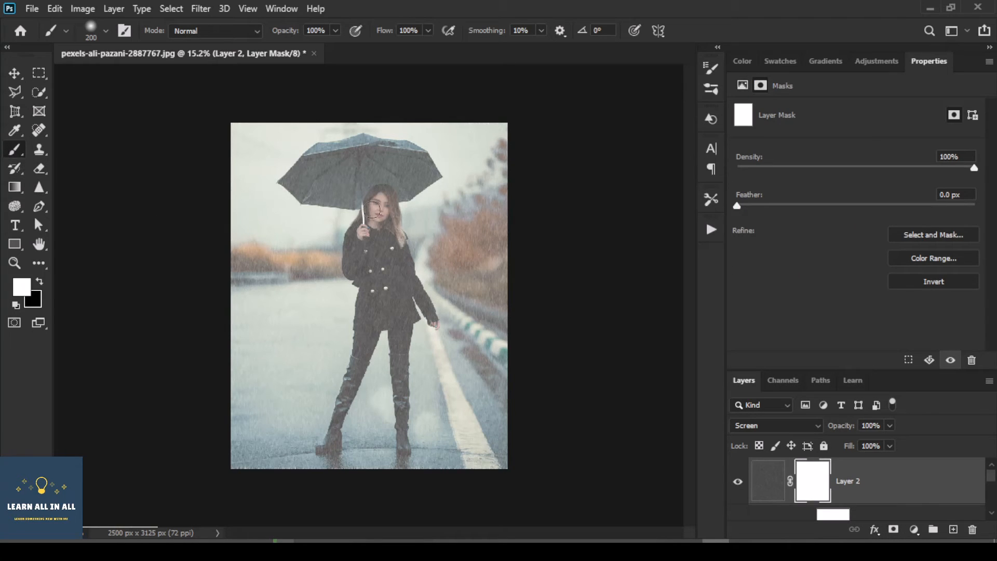
click(40, 283)
scroll(378, 205, up, 3)
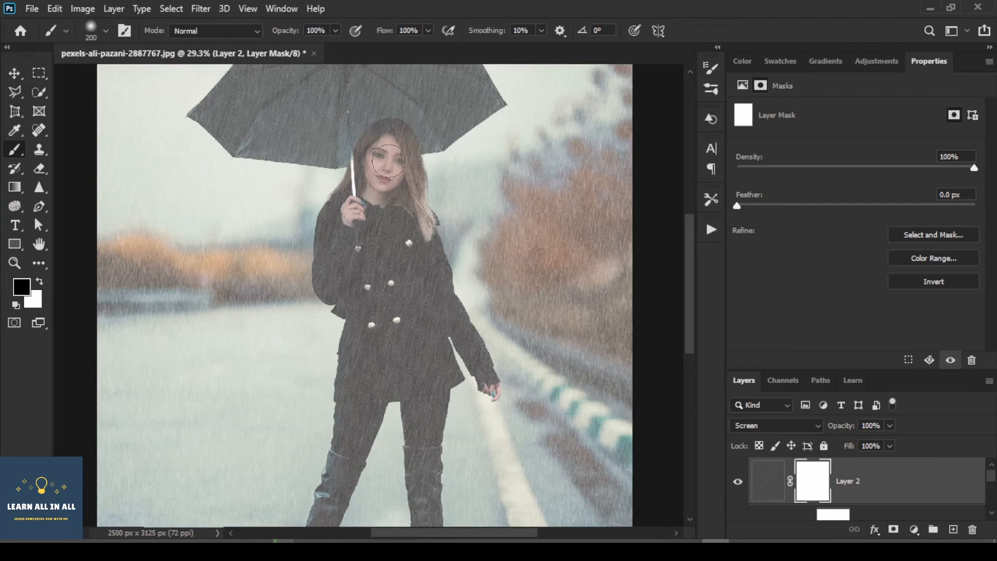
mouse_move(387, 156)
mouse_down()
mouse_move(369, 186)
mouse_move(378, 139)
mouse_move(396, 169)
mouse_move(380, 142)
mouse_up()
scroll(381, 143, up, 1)
scroll(373, 145, down, 2)
mouse_move(349, 101)
mouse_down()
mouse_move(264, 118)
mouse_move(273, 105)
mouse_move(244, 124)
mouse_move(267, 102)
mouse_move(242, 133)
mouse_move(265, 151)
mouse_move(361, 145)
mouse_move(337, 155)
mouse_move(312, 116)
mouse_move(338, 96)
mouse_move(289, 102)
mouse_move(337, 100)
mouse_move(283, 139)
mouse_move(341, 148)
mouse_move(336, 130)
mouse_move(366, 100)
mouse_move(346, 93)
mouse_move(390, 88)
mouse_move(339, 95)
mouse_move(402, 105)
mouse_move(400, 90)
mouse_move(443, 102)
mouse_move(448, 115)
mouse_move(360, 144)
mouse_move(426, 127)
mouse_move(414, 121)
mouse_move(454, 127)
mouse_move(421, 148)
mouse_move(326, 161)
mouse_move(268, 143)
mouse_up()
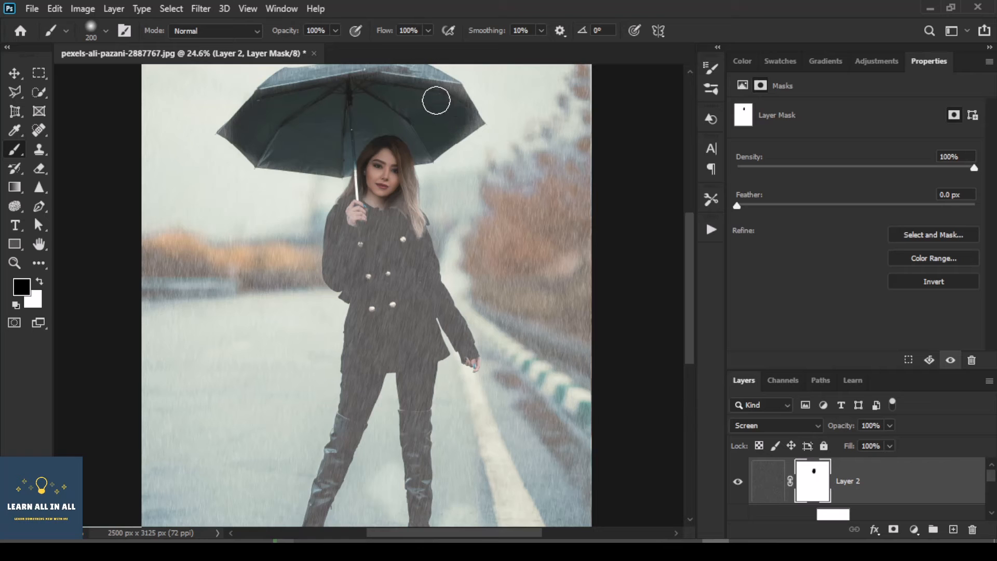
drag(408, 221, 369, 210)
drag(363, 172, 348, 242)
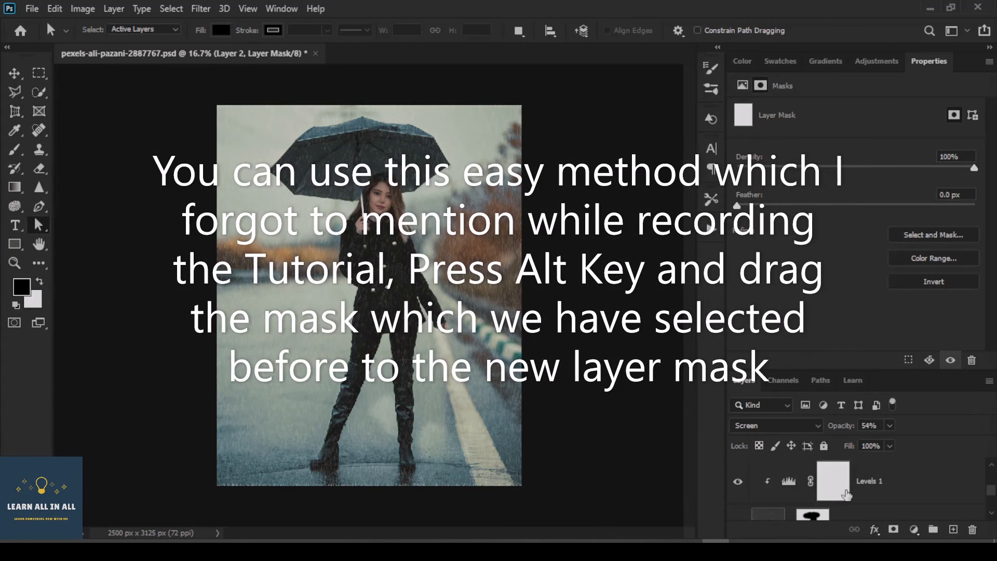
Step: Copy Layer 1's mask onto Layer 2, replacing the mask already there
scroll(846, 495, down, 1)
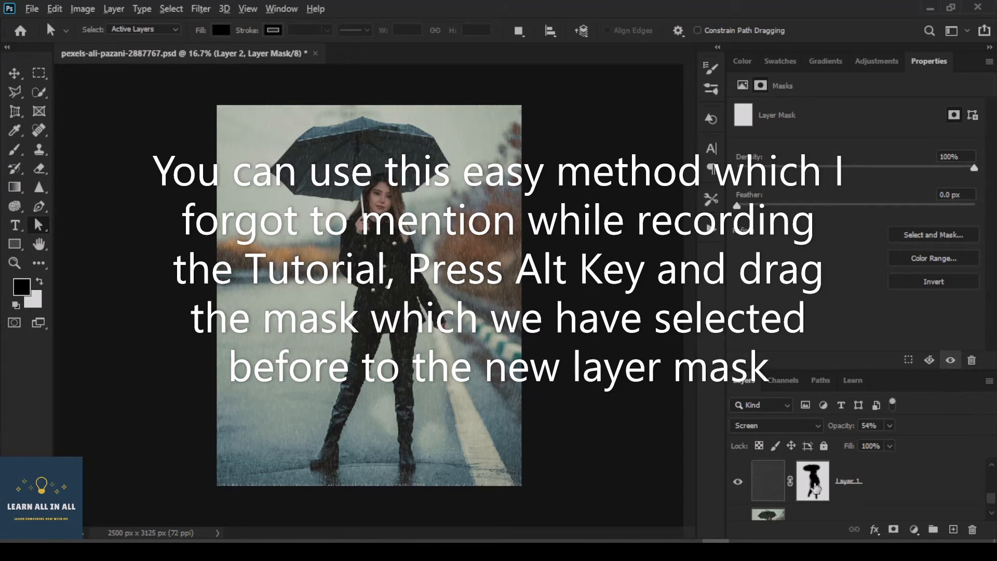
drag(816, 488, 825, 517)
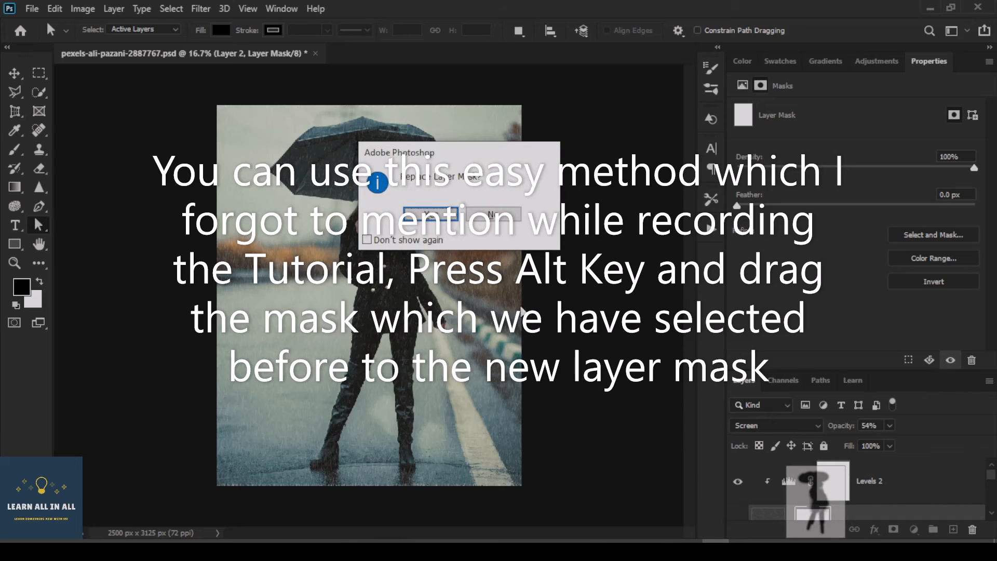
click(424, 205)
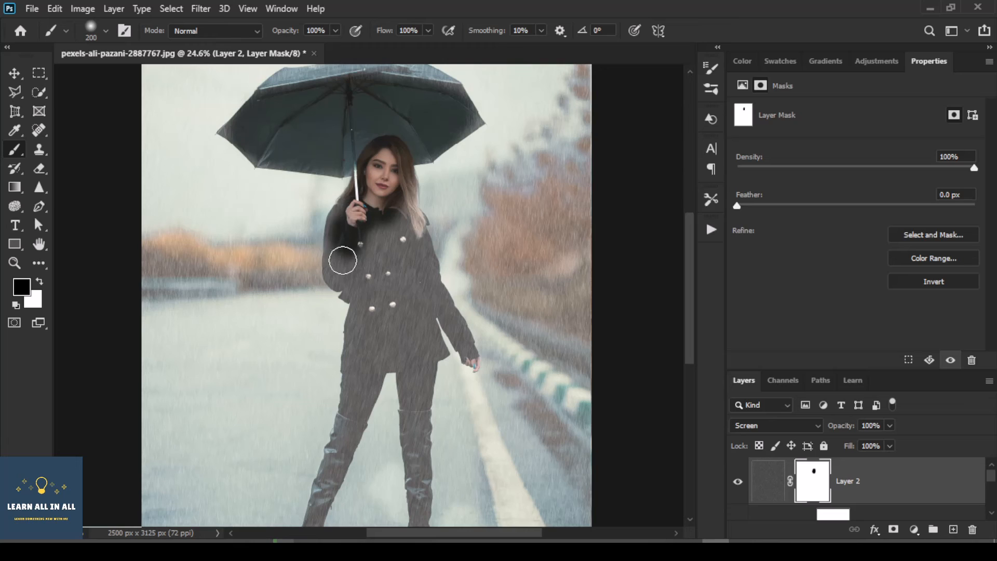
Step: Paint black on Layer 2's mask over the rest of the woman's coat, her arms, legs and both boots
mouse_move(340, 261)
mouse_down()
mouse_move(370, 260)
mouse_move(372, 287)
mouse_move(379, 229)
mouse_move(373, 354)
mouse_move(337, 257)
mouse_move(391, 234)
mouse_move(403, 287)
mouse_move(405, 224)
mouse_move(417, 298)
mouse_move(407, 189)
mouse_move(426, 388)
mouse_move(410, 414)
mouse_move(409, 309)
mouse_move(366, 326)
mouse_move(352, 442)
mouse_move(371, 344)
mouse_move(352, 404)
mouse_move(390, 378)
mouse_up()
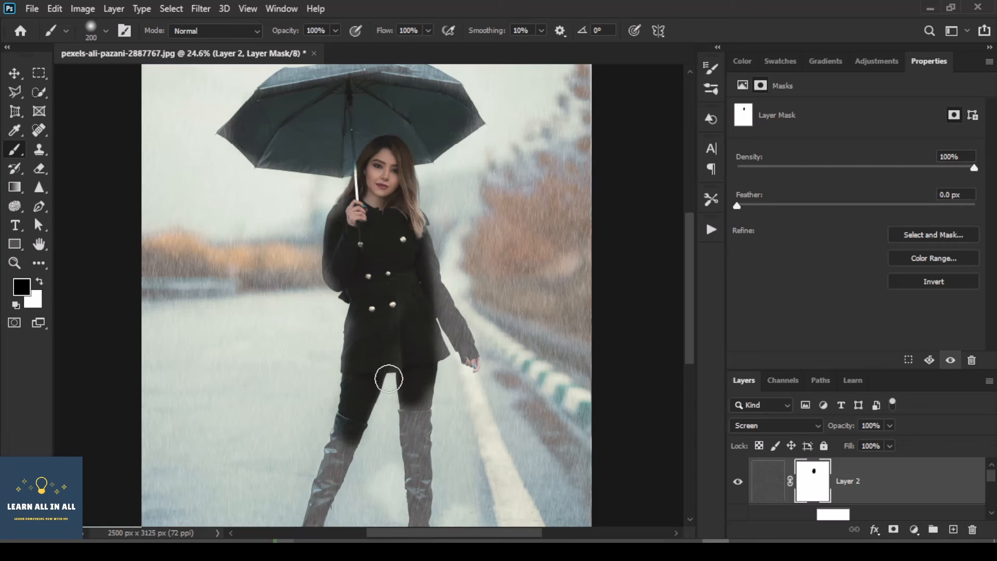
mouse_move(423, 422)
mouse_down()
mouse_move(419, 294)
mouse_move(436, 299)
mouse_move(439, 323)
mouse_move(457, 345)
mouse_move(434, 344)
mouse_move(410, 423)
mouse_up()
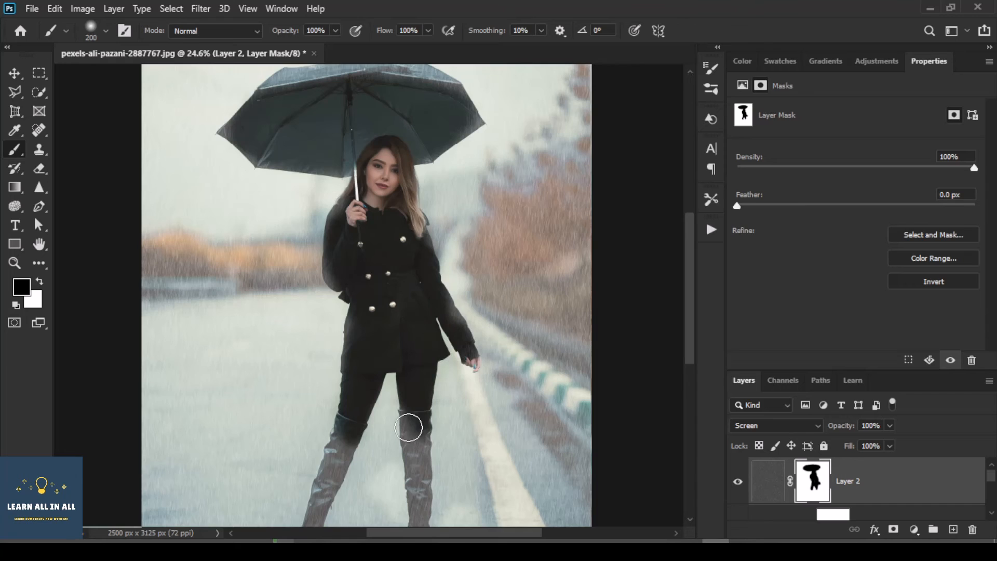
scroll(408, 416, down, 3)
scroll(395, 383, up, 2)
scroll(395, 383, up, 1)
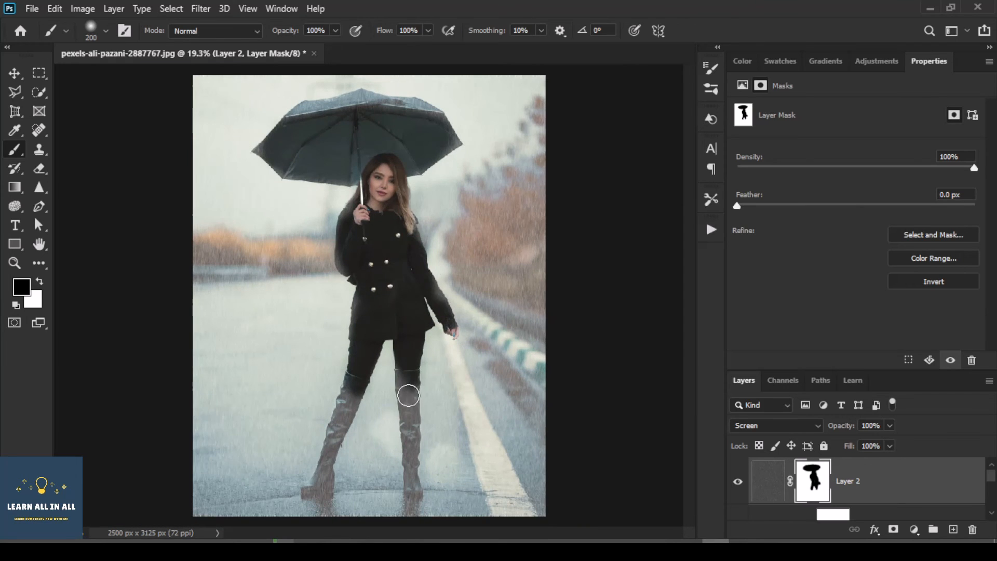
drag(402, 382, 413, 488)
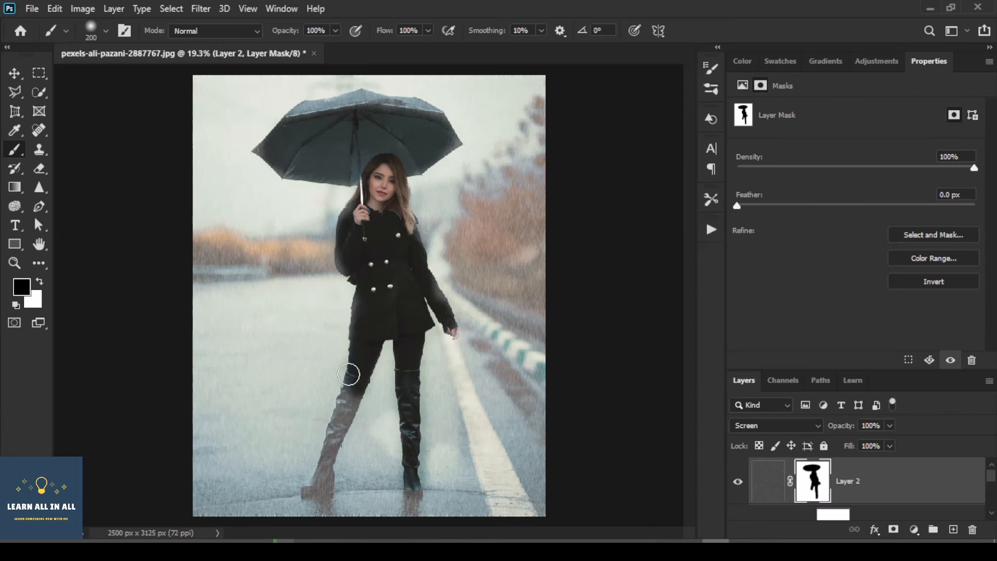
mouse_move(350, 374)
mouse_down()
mouse_move(328, 441)
mouse_move(356, 395)
mouse_move(310, 493)
mouse_move(326, 476)
mouse_move(310, 499)
mouse_up()
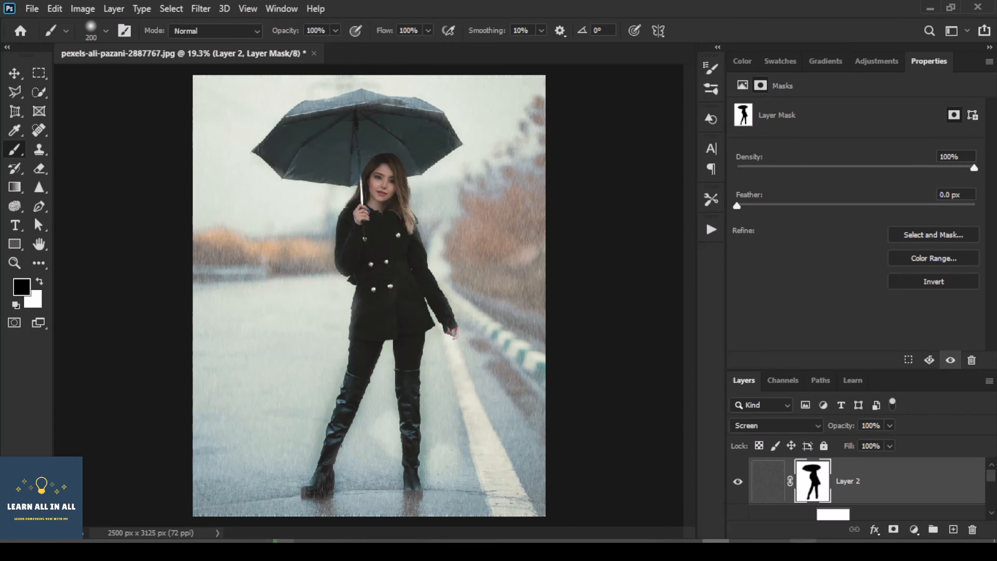
Step: Add a Levels adjustment clipped to Layer 2, with input levels of 66, 1.07 and 169
click(915, 530)
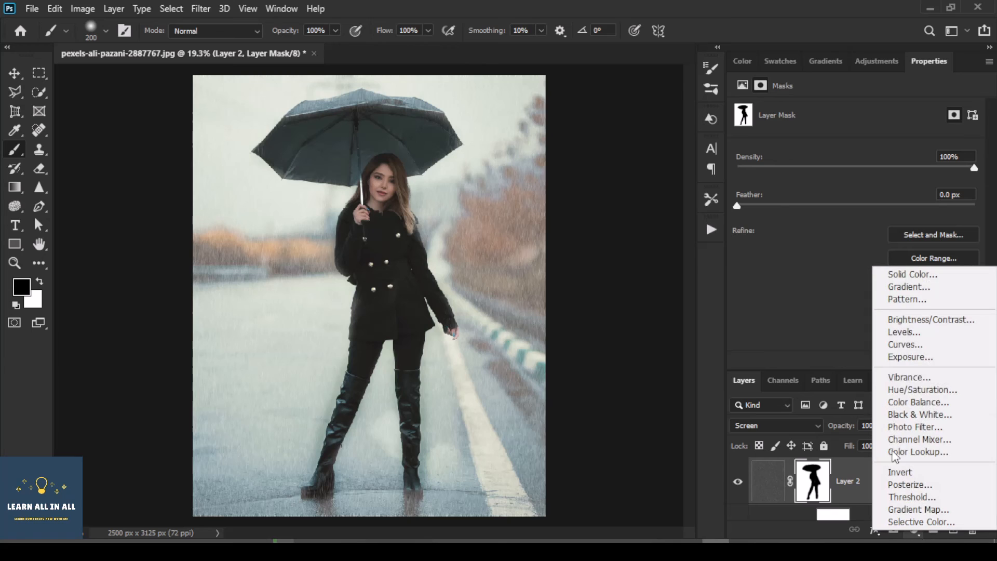
click(903, 333)
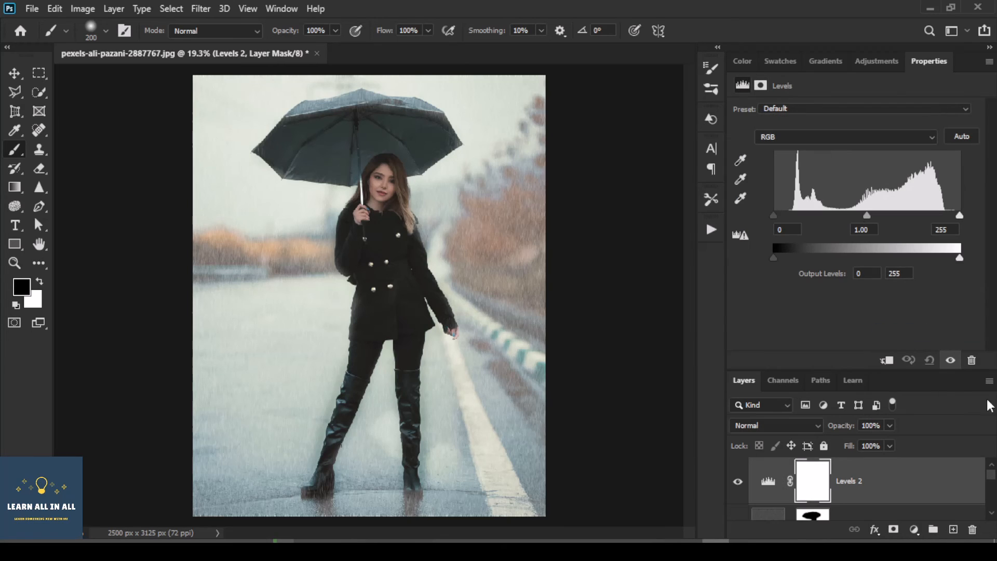
click(889, 360)
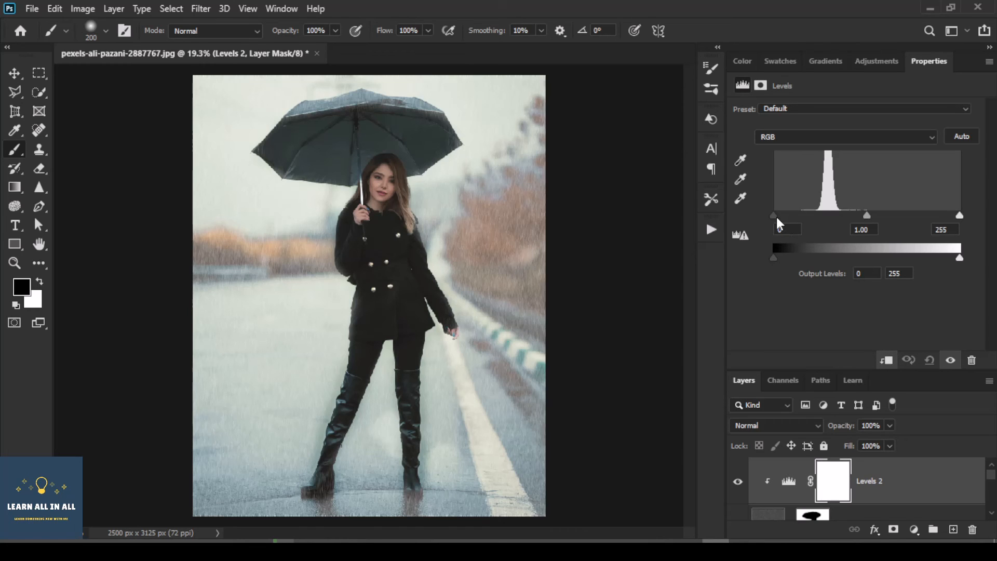
drag(776, 215, 822, 213)
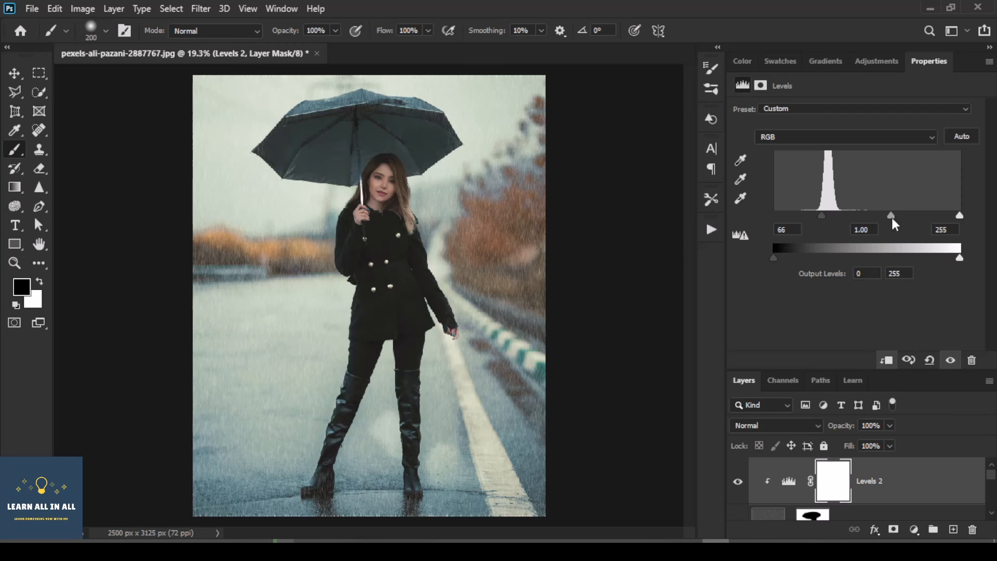
drag(958, 218, 878, 215)
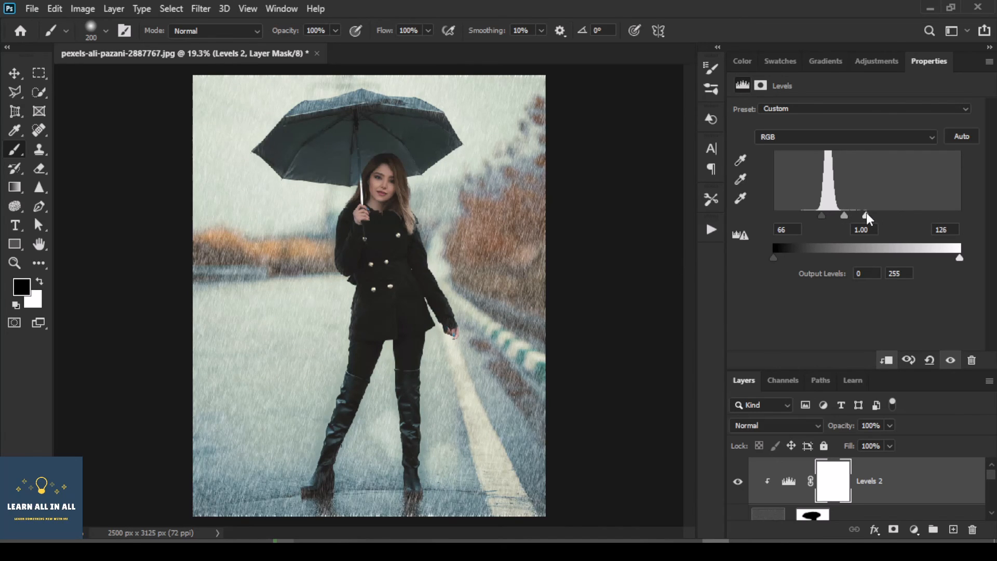
drag(864, 213, 898, 212)
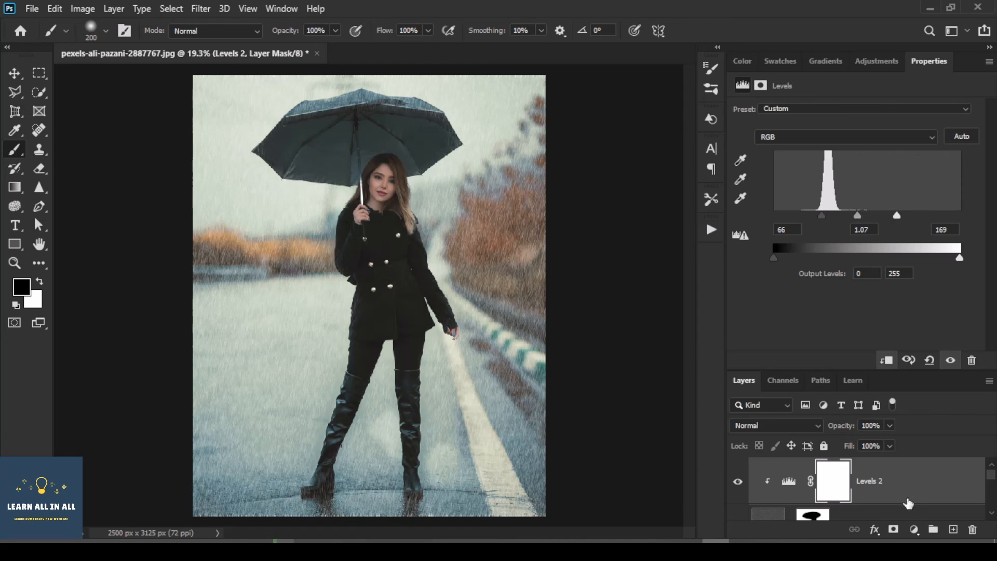
Step: Reduce the opacity of the second rain layer, Layer 2, to 61%
click(883, 517)
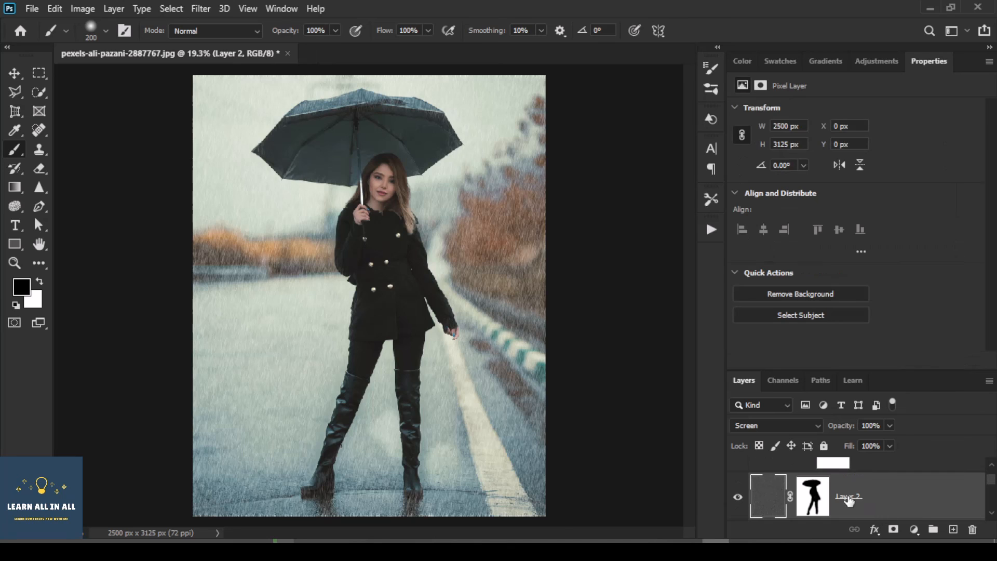
click(890, 425)
drag(877, 446, 869, 446)
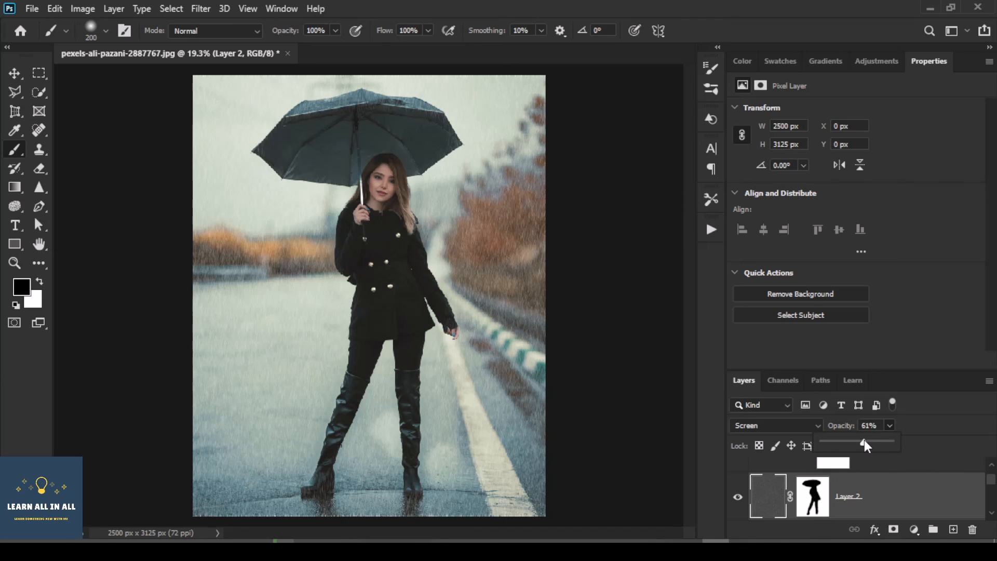
Step: Refine the Levels 2 adjustment by setting the black input level to 77 and the white to 136
scroll(863, 483, up, 2)
click(834, 481)
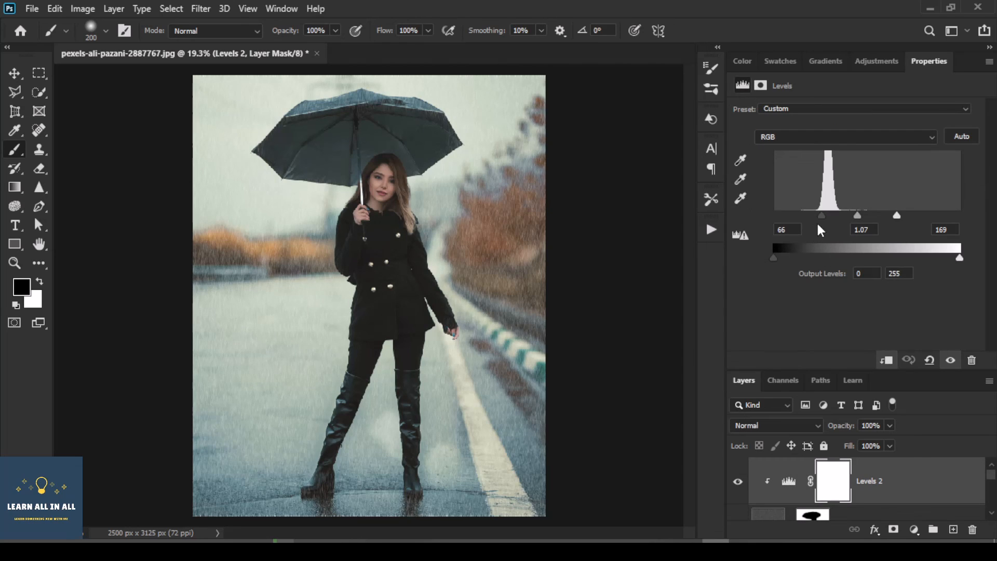
mouse_move(822, 215)
mouse_down()
mouse_move(813, 214)
mouse_move(830, 218)
mouse_up()
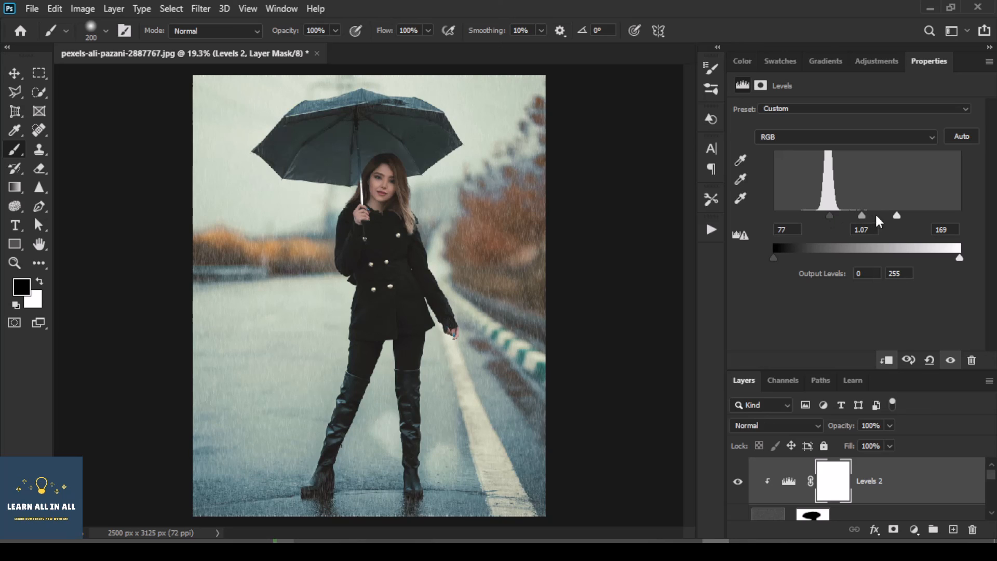
drag(899, 215, 875, 217)
Step: Group both rain layers and their Levels adjustments, from Levels 2 down to Layer 1, above the Background
scroll(900, 491, down, 3)
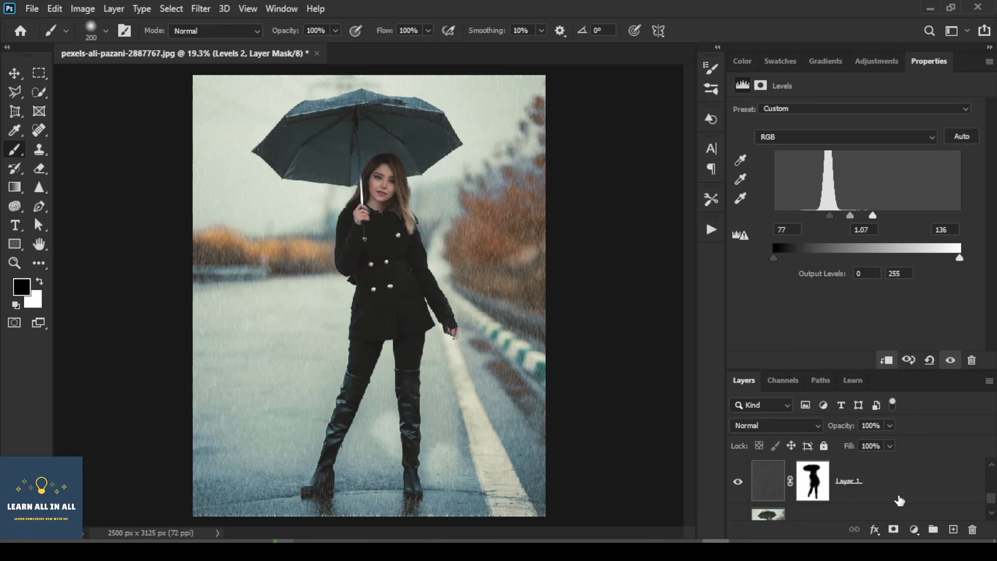
shift+click(883, 466)
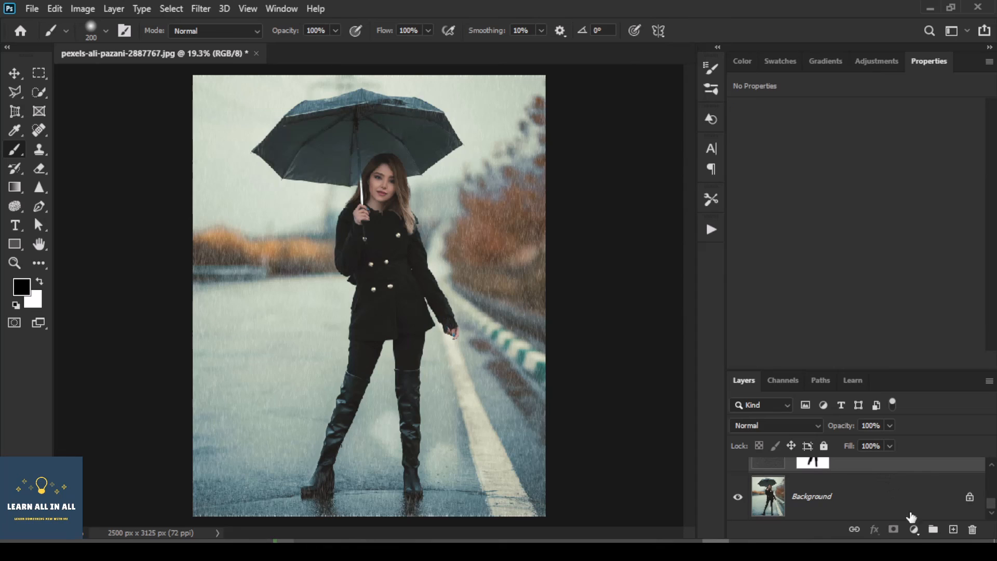
click(934, 530)
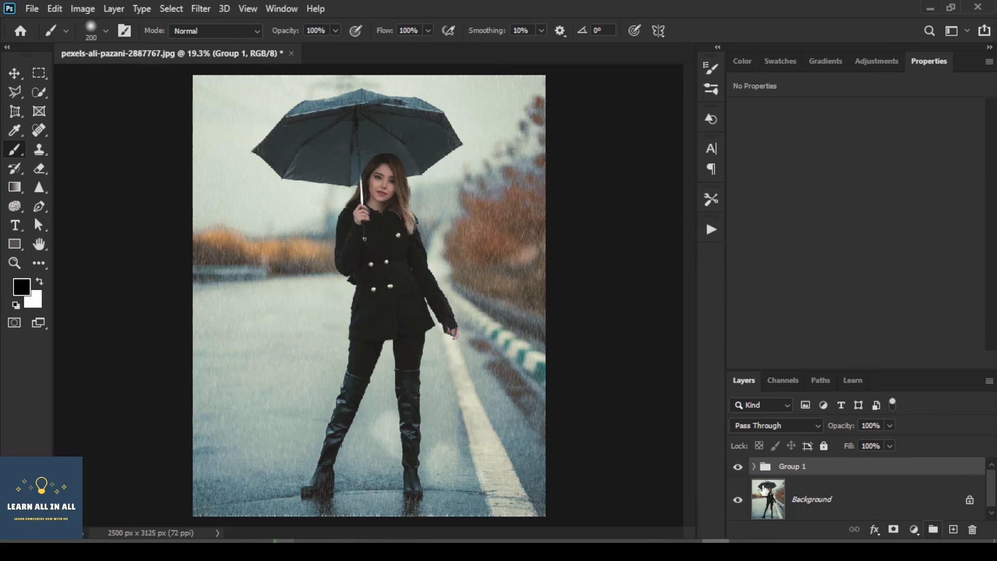
Step: Toggle the visibility of the rain group repeatedly to compare the photo with and without the effect
click(738, 467)
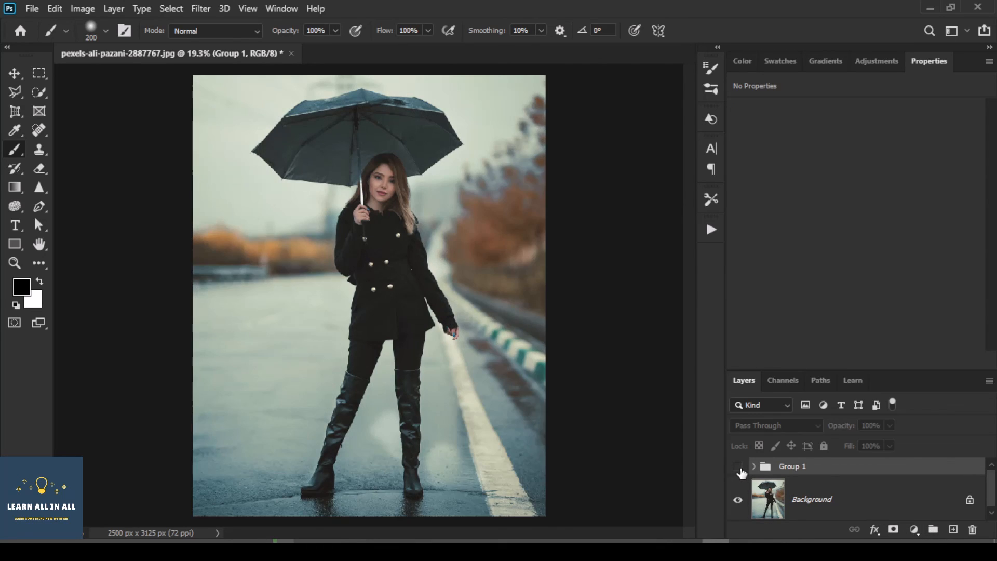
click(738, 467)
click(738, 467)
click(739, 469)
click(739, 469)
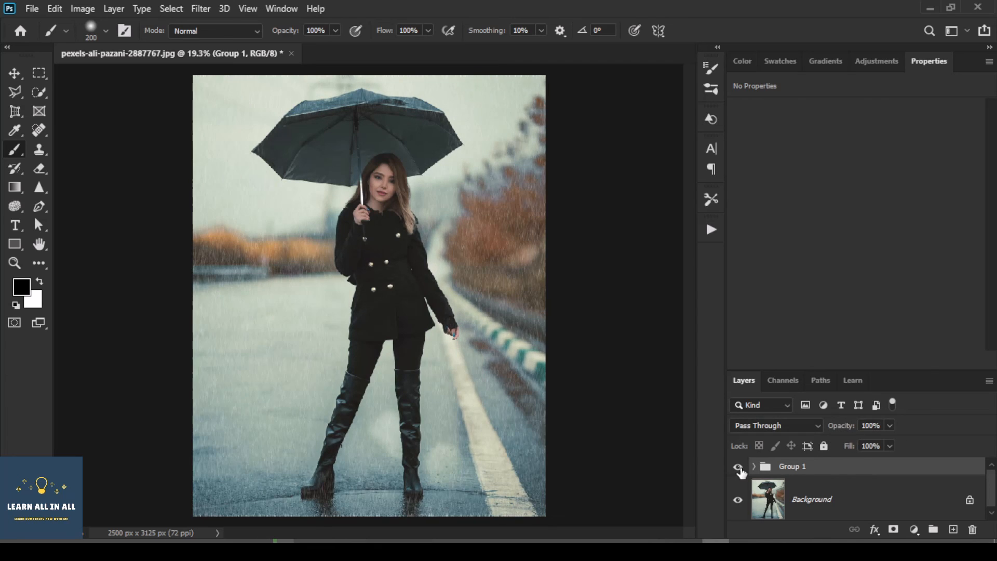
click(738, 467)
click(738, 467)
click(738, 467)
click(738, 467)
click(738, 467)
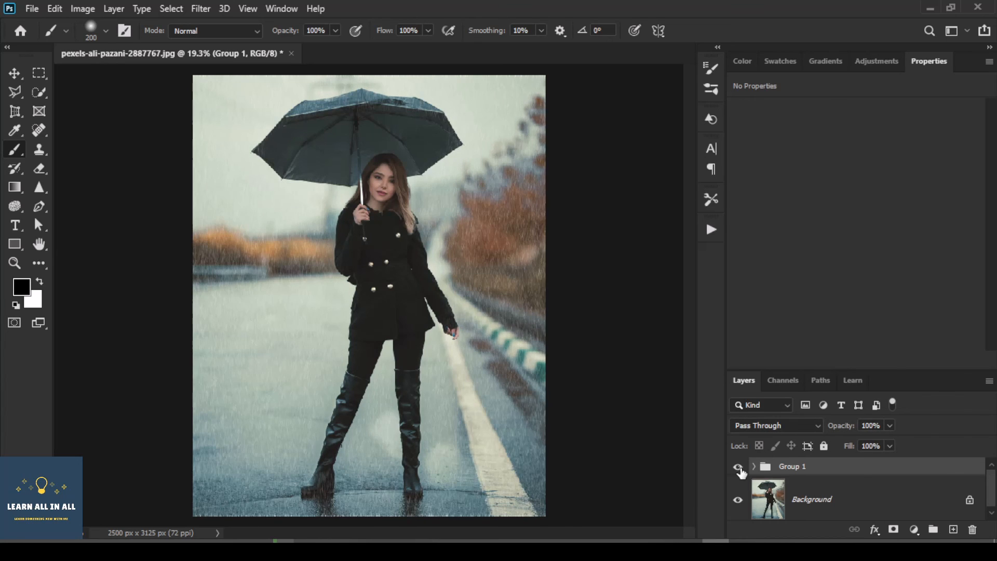